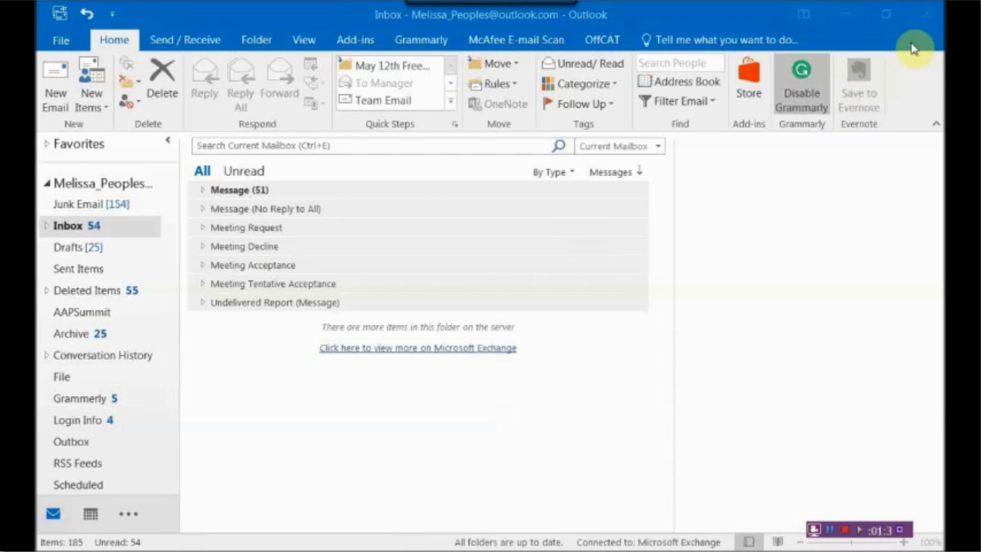
Check Developer under Main Tabs in Customize the Ribbon, confirm, and show the Developer tab.
click(913, 83)
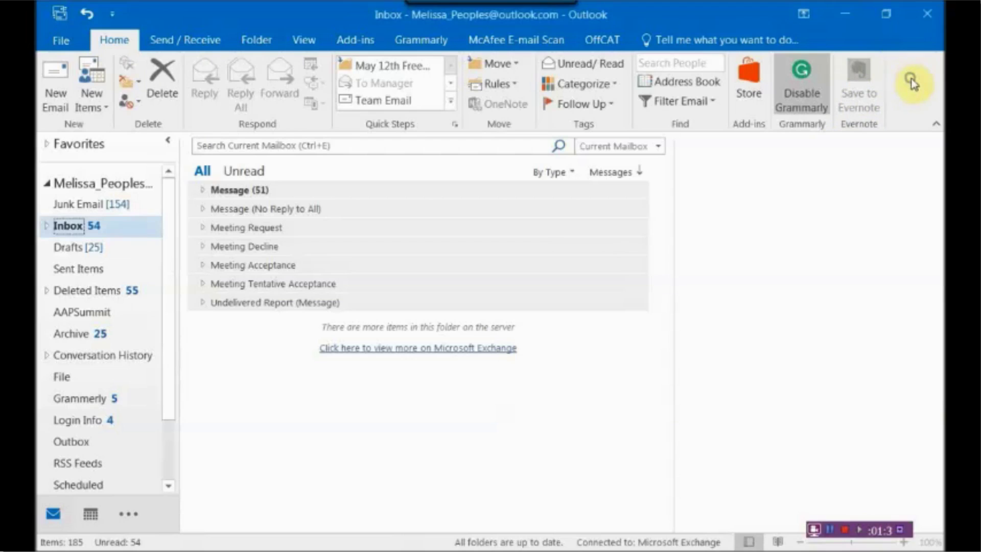
right_click(913, 82)
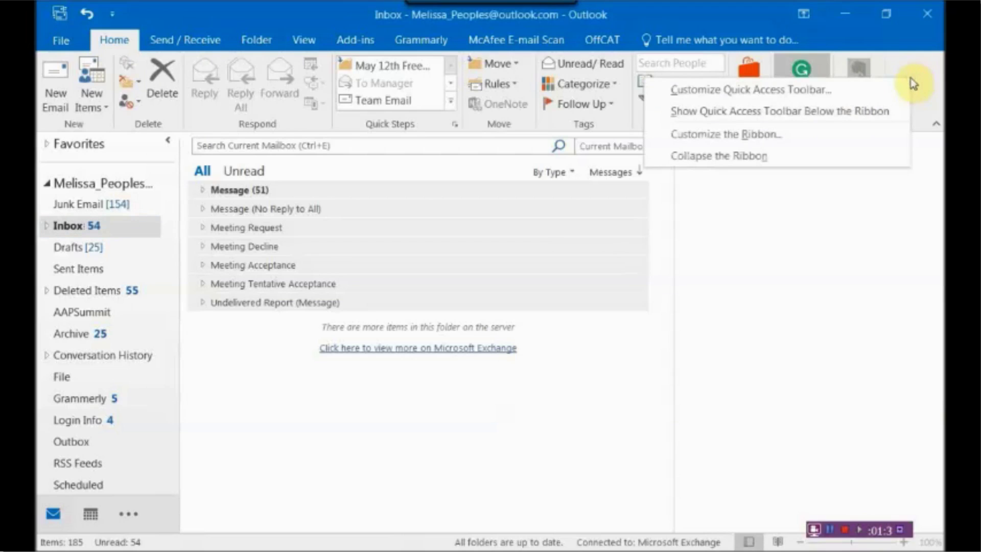
click(776, 133)
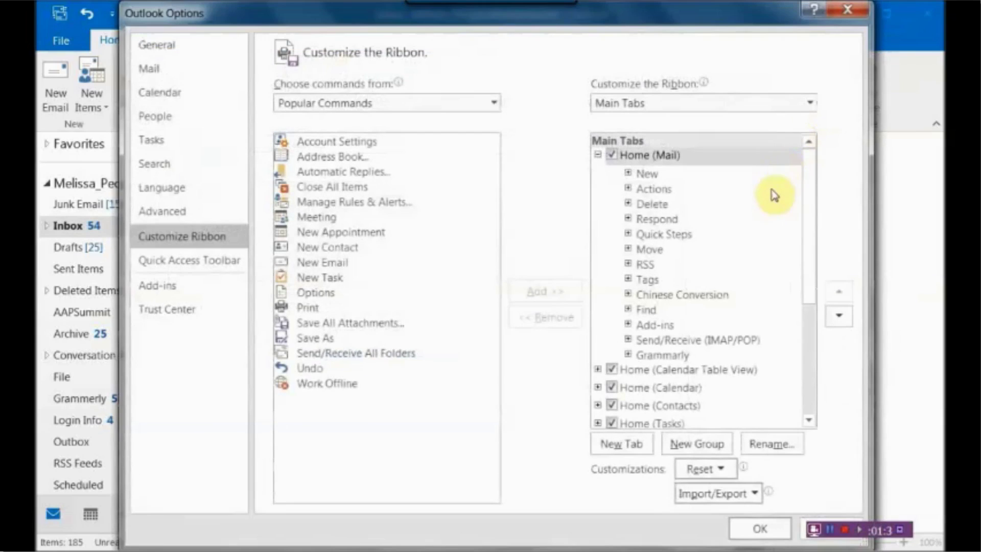
scroll(749, 245, down, 4)
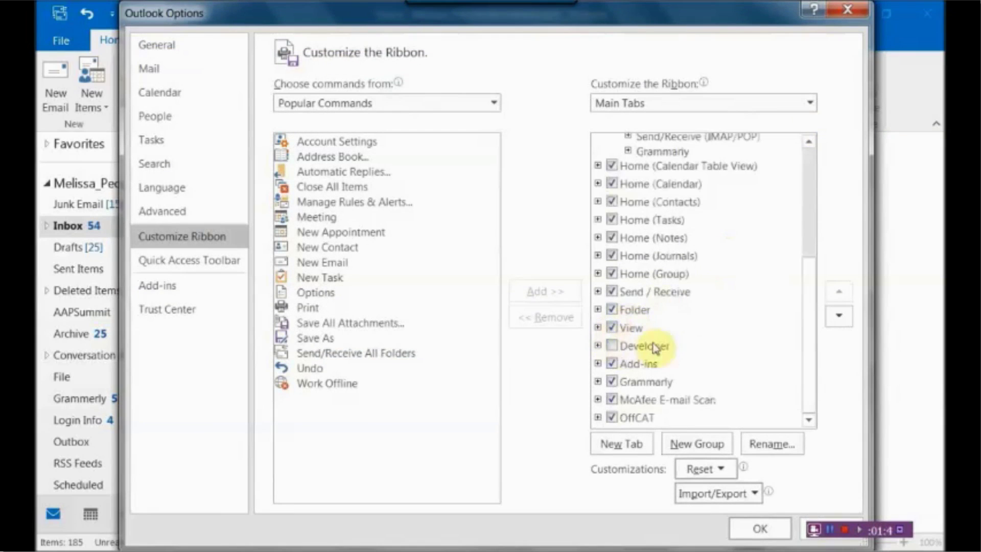
click(612, 346)
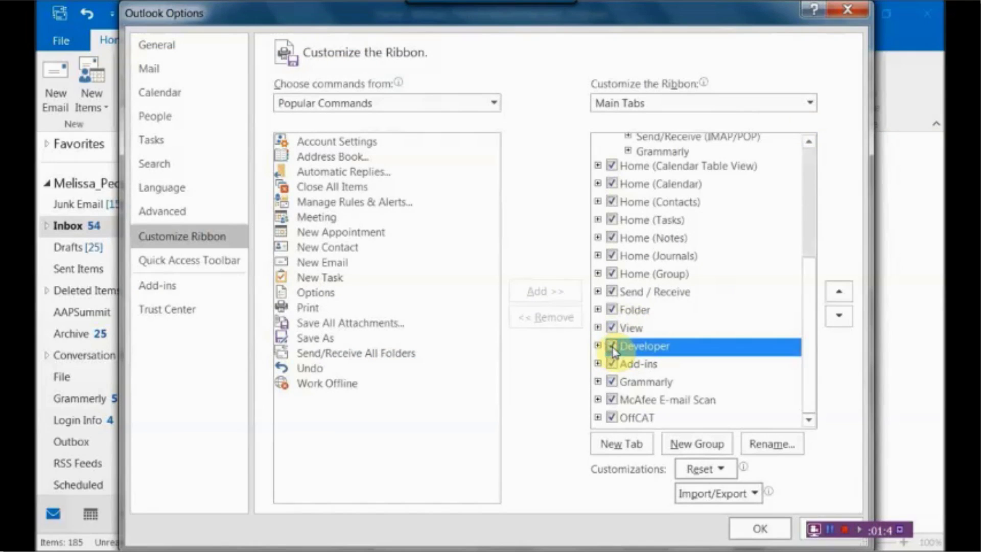
click(760, 529)
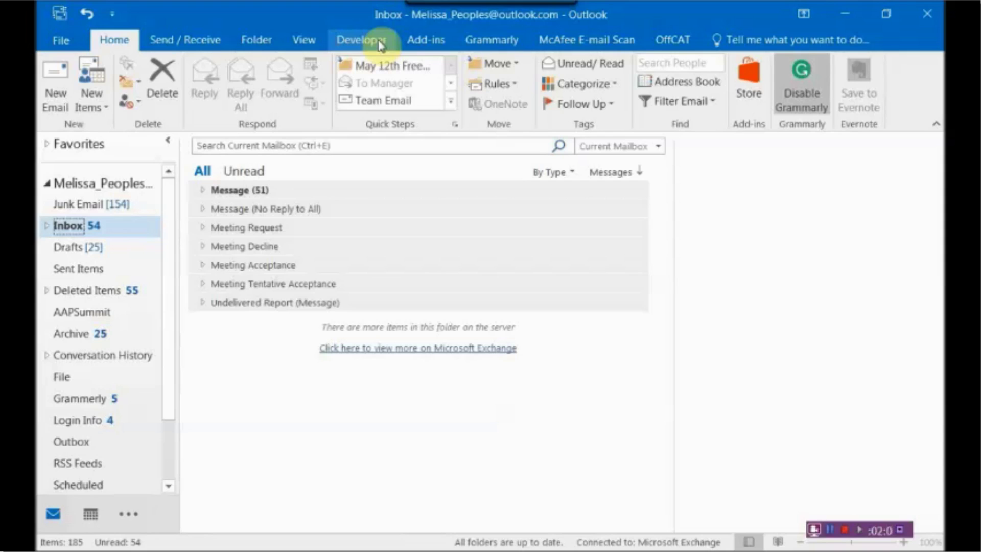
click(374, 42)
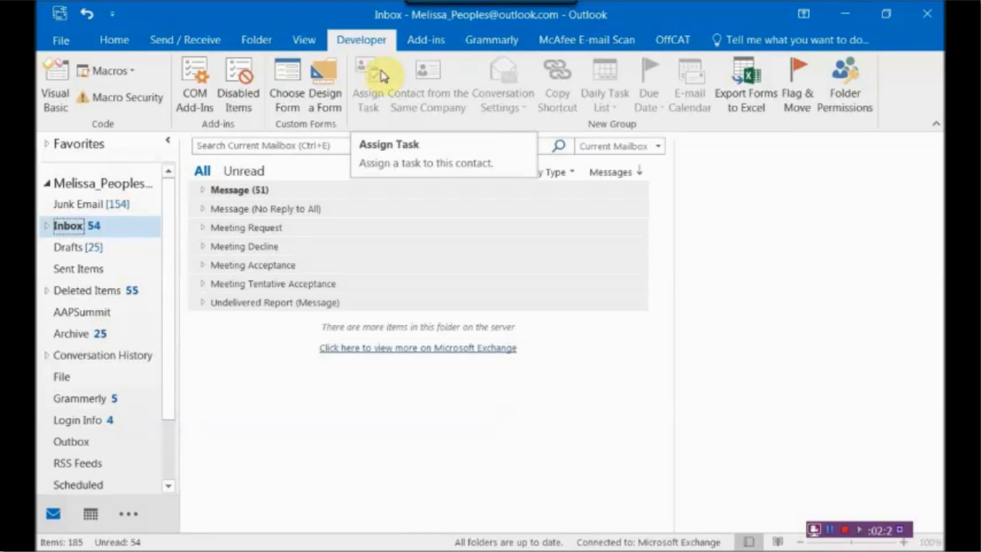
Open the Standard Forms Library Message form in design mode and view its Actions page.
click(326, 82)
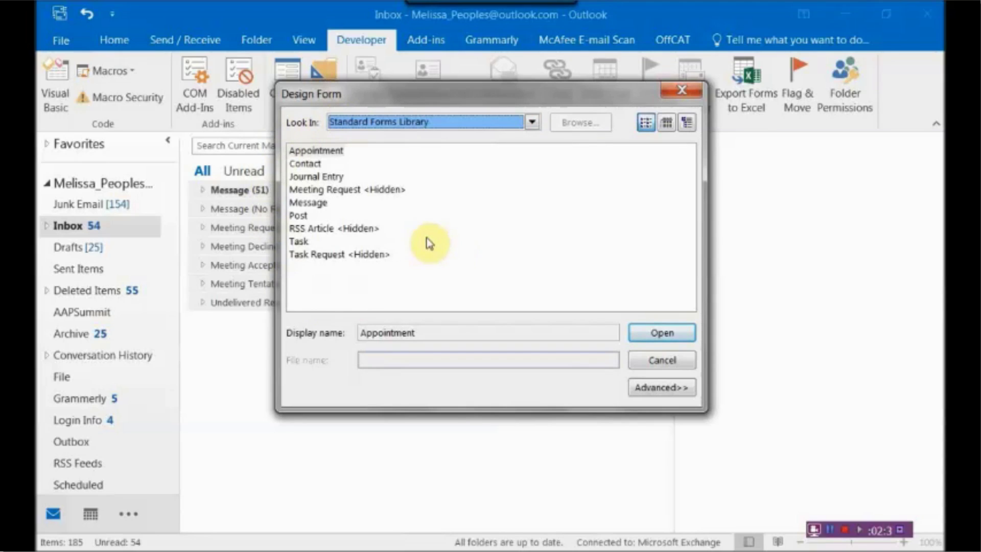
click(314, 205)
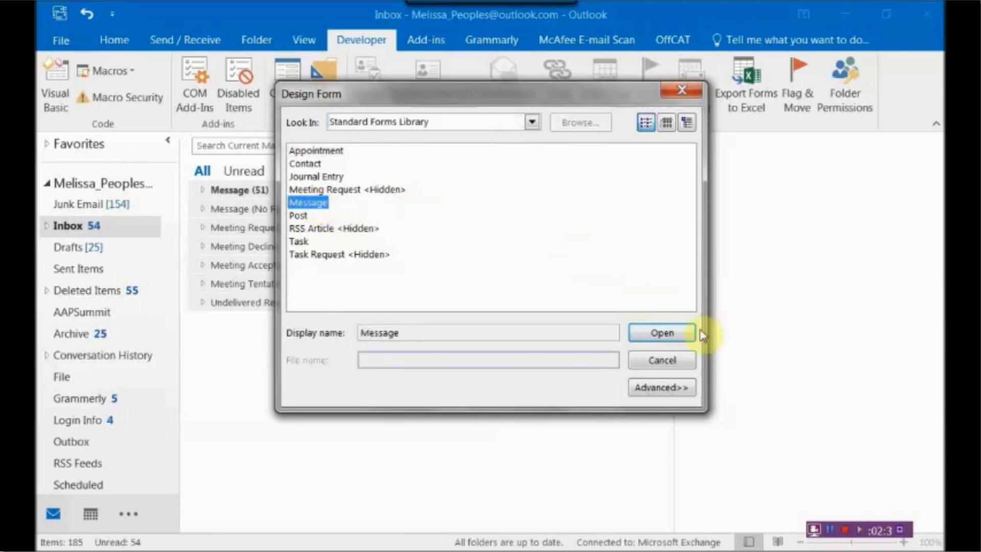
click(664, 334)
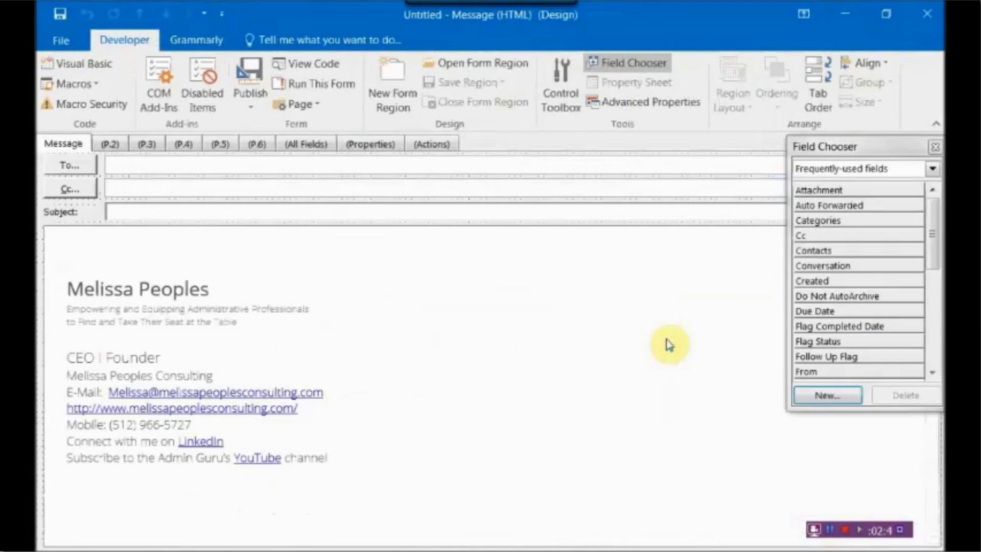
click(428, 145)
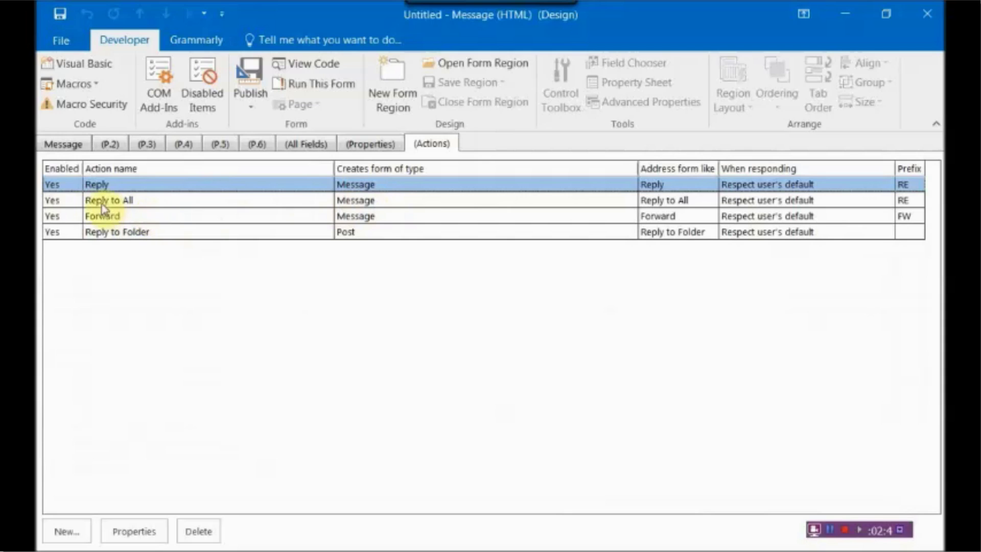
Uncheck Enabled in the Reply to All action's properties so it is listed as No.
click(148, 203)
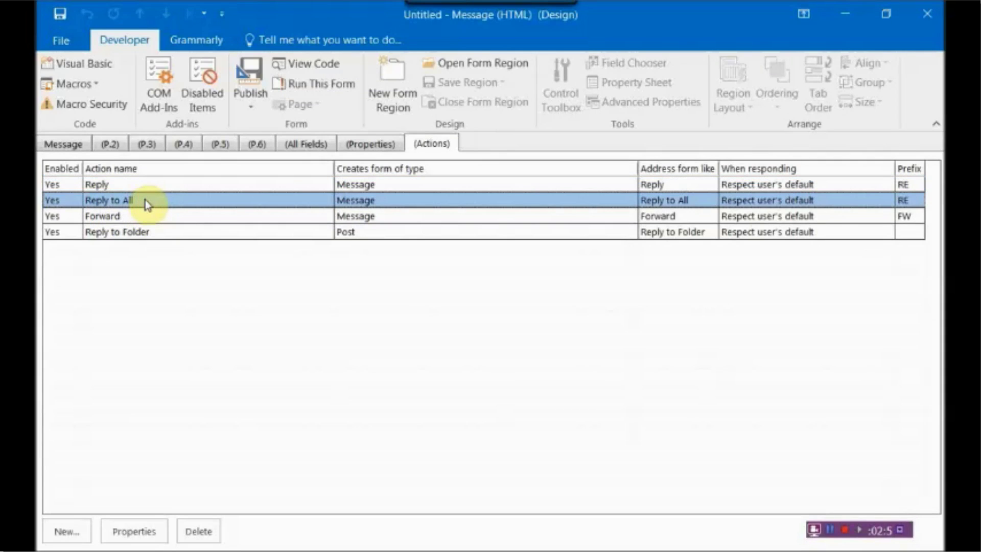
double_click(147, 203)
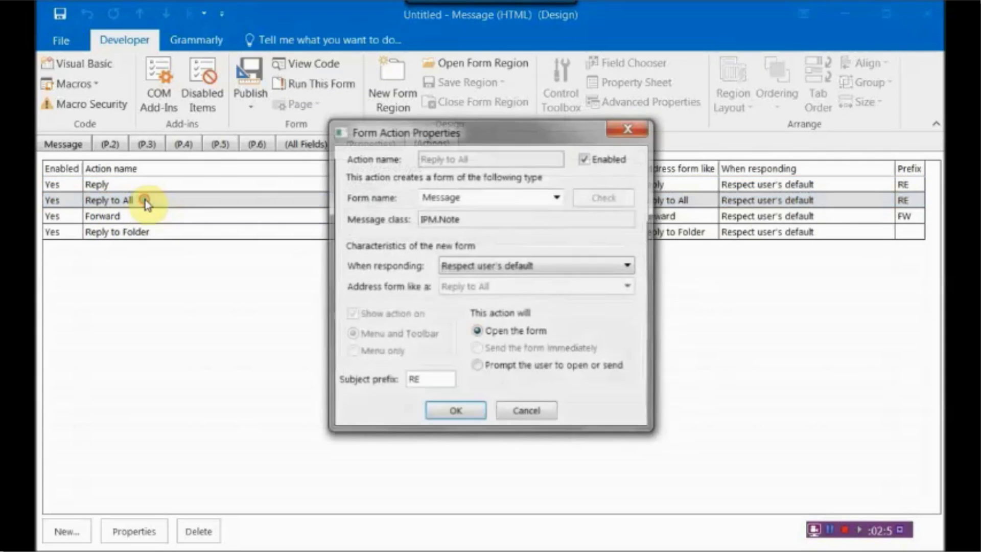
click(587, 161)
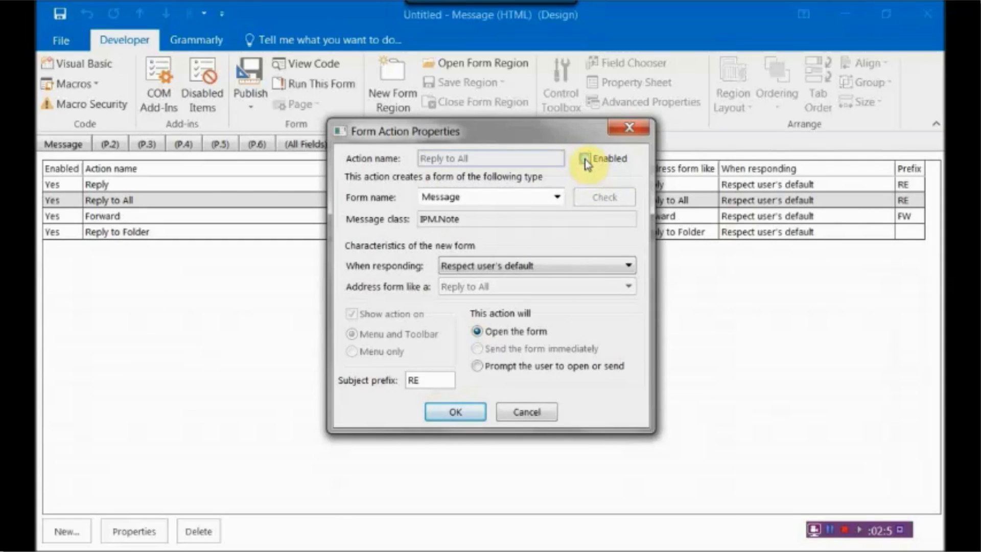
click(452, 412)
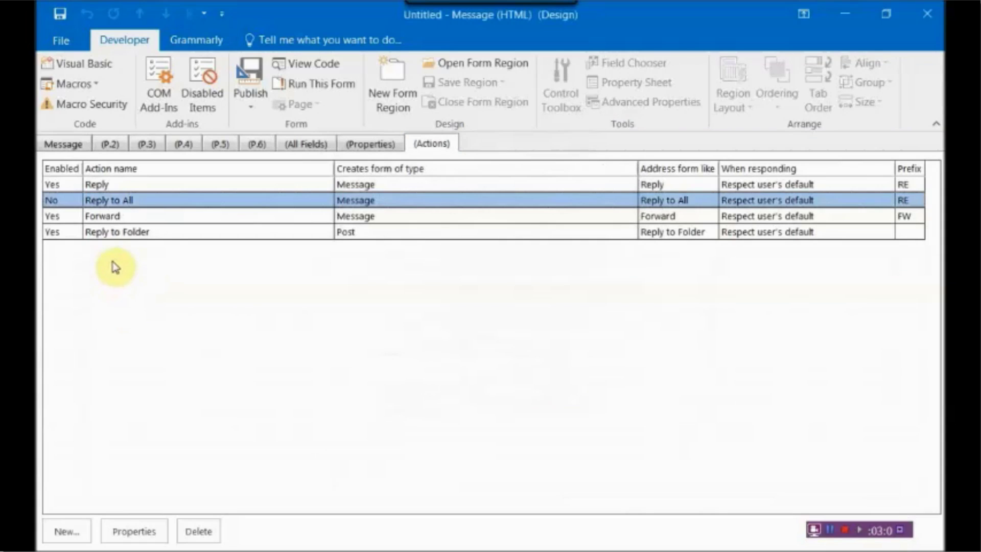
Start Publish Form As with the Personal Forms Library as the destination.
click(252, 108)
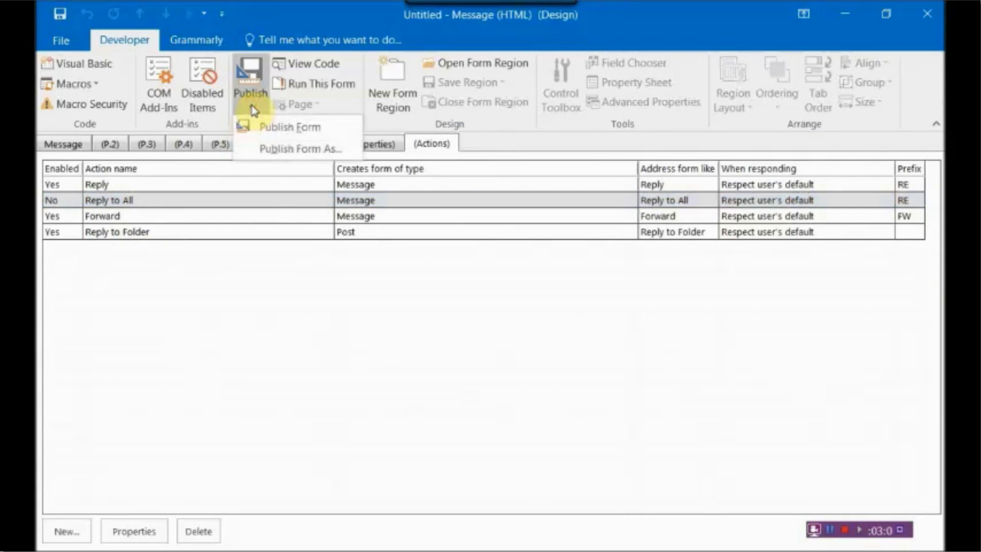
click(278, 128)
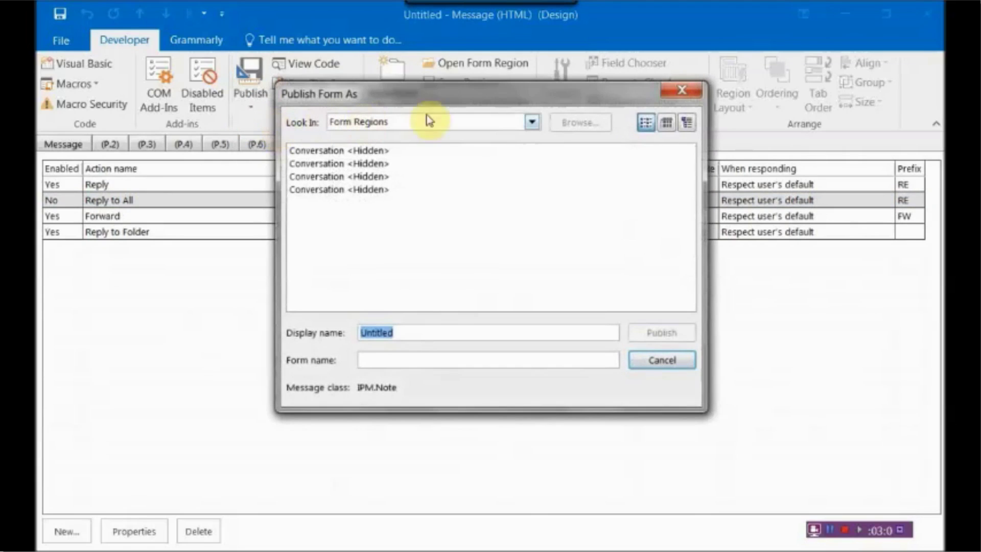
click(533, 124)
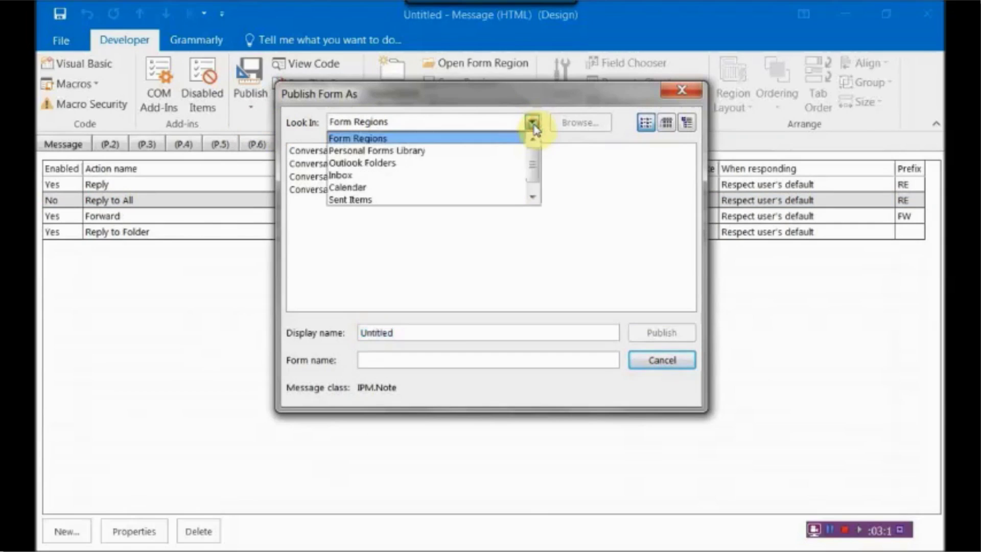
click(382, 150)
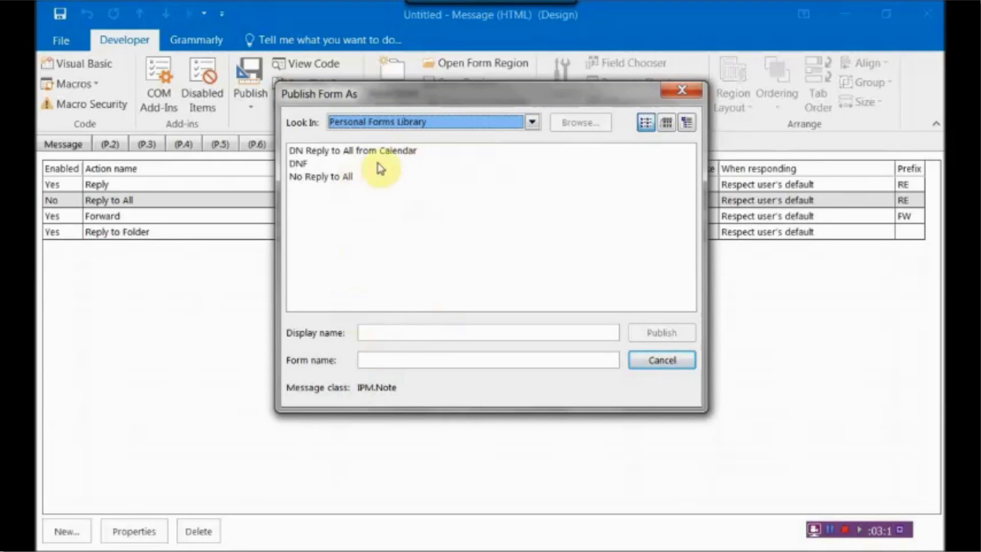
Publish the form as 'Example - Do Not Reply to All', then close the designer saving changes.
click(369, 333)
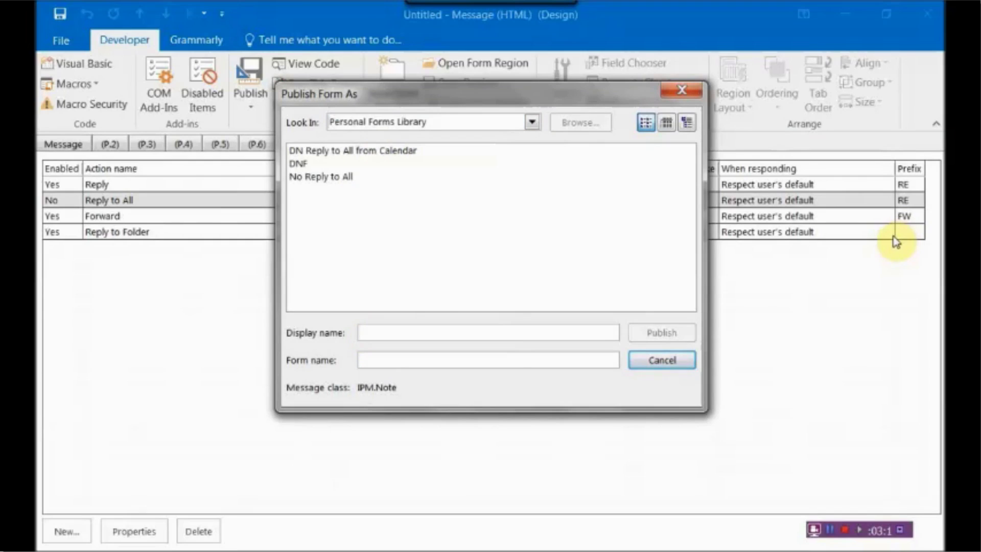
text(Example -)
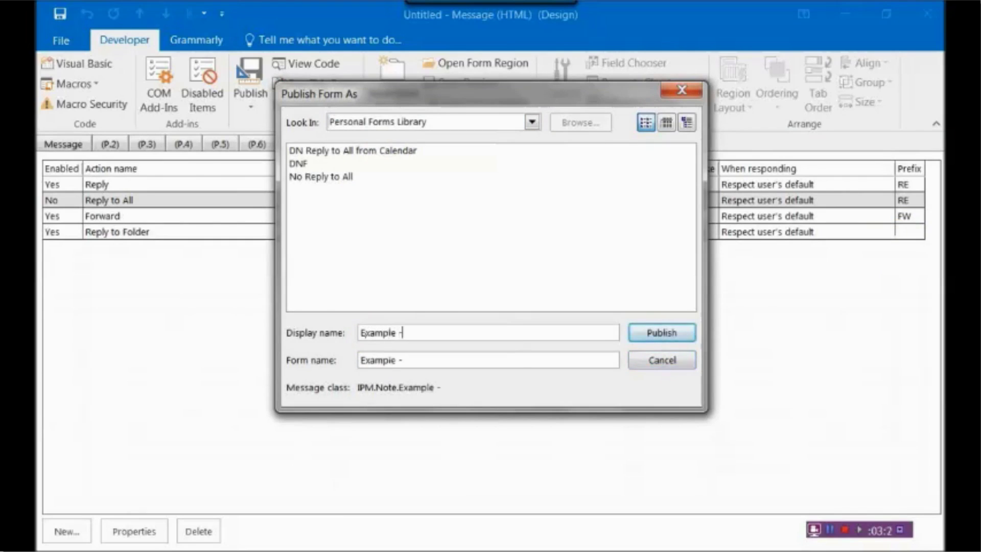
text( Do Not Replyto)
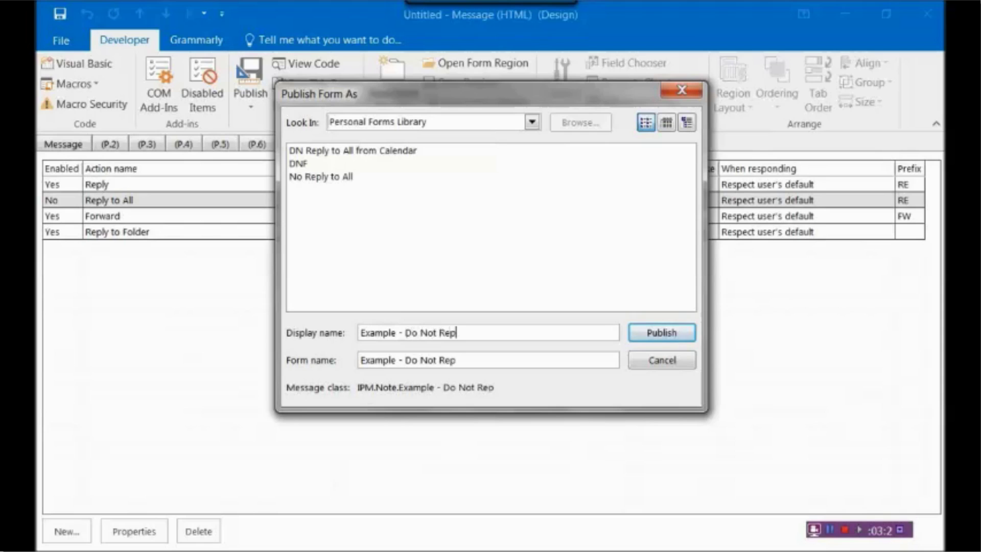
key(BackSpace)
key(BackSpace)
text(to All)
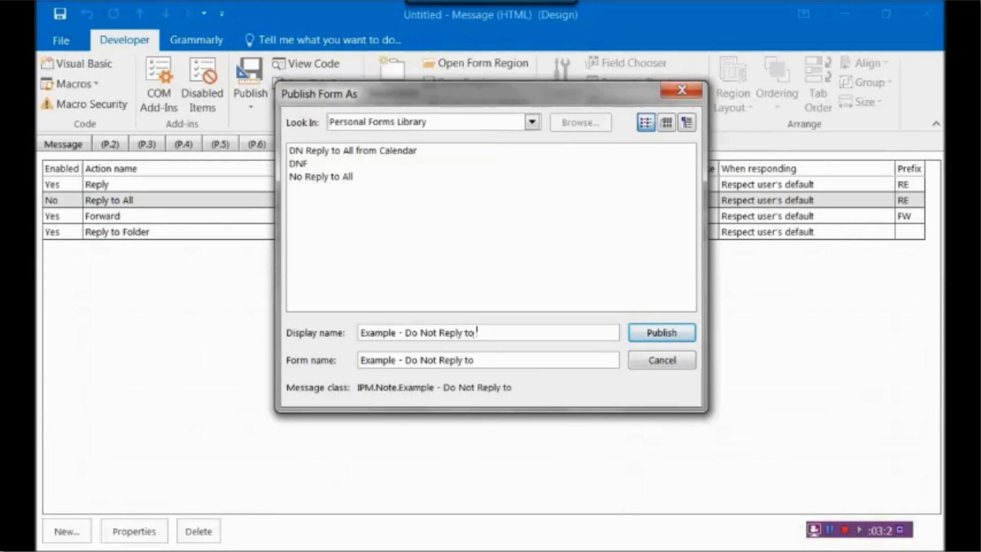
click(645, 336)
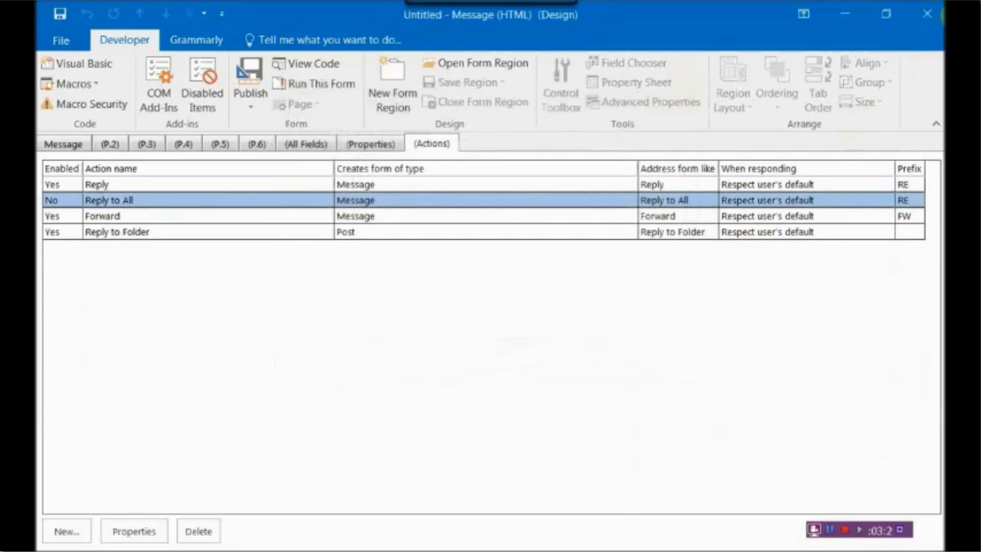
click(927, 13)
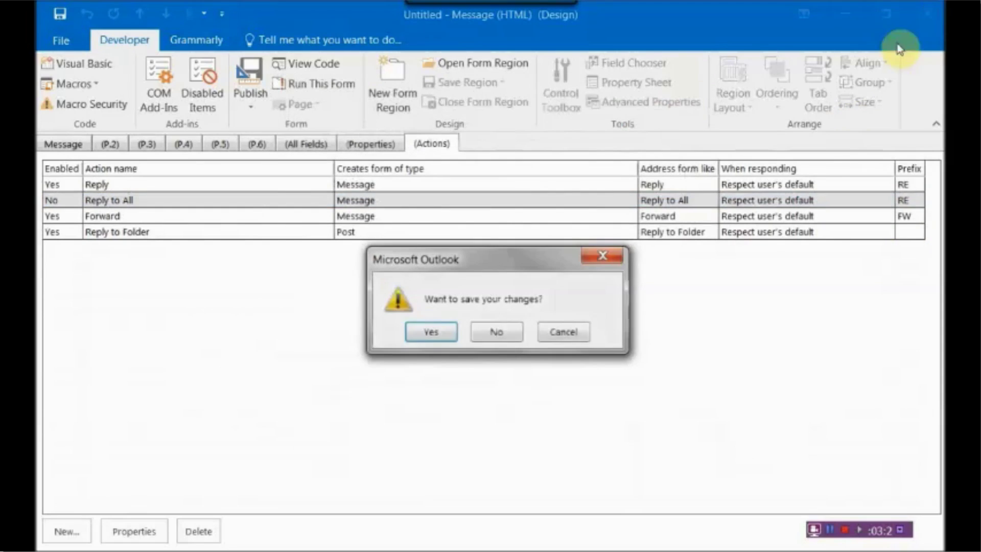
click(434, 327)
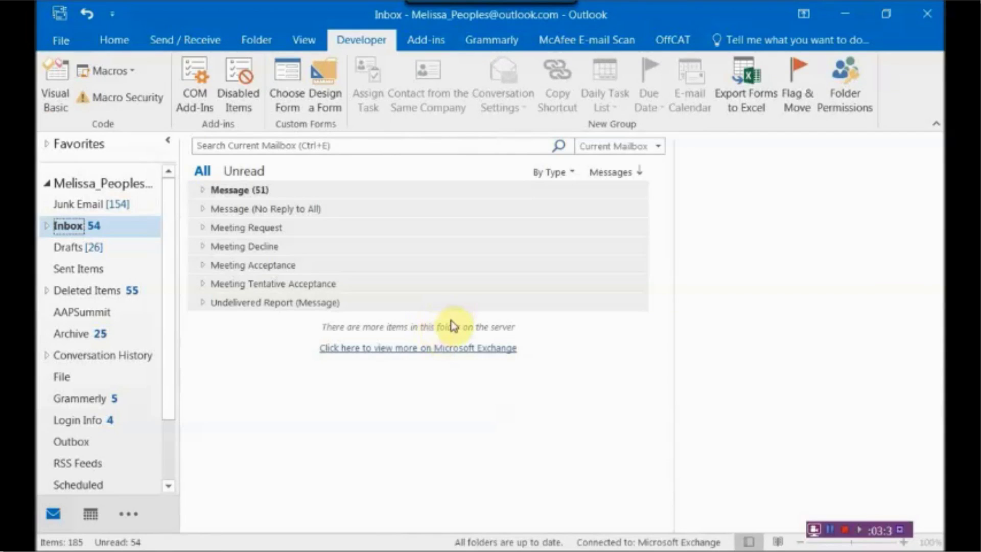
Browse the Personal Forms Library from Home's New Items Choose Form, then close the picker.
click(114, 41)
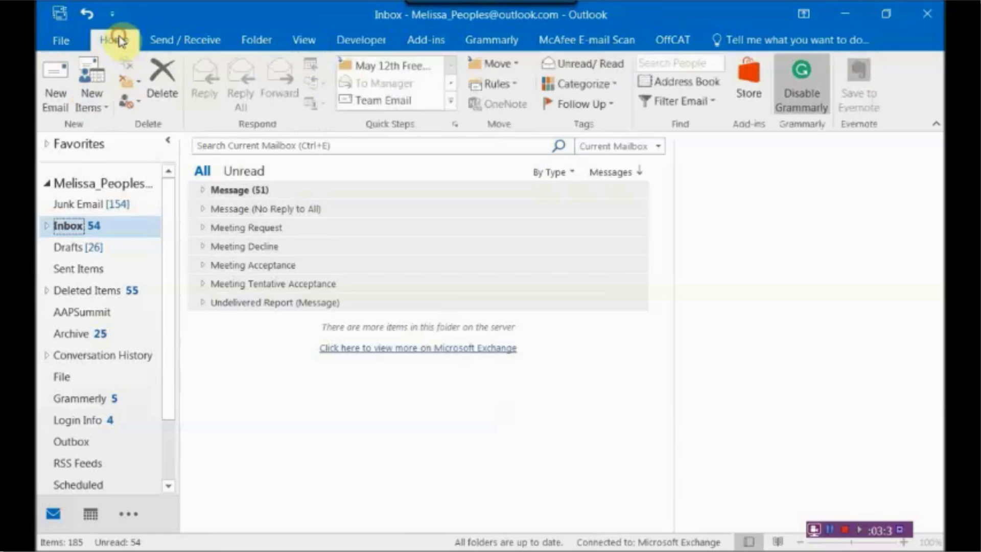
click(105, 108)
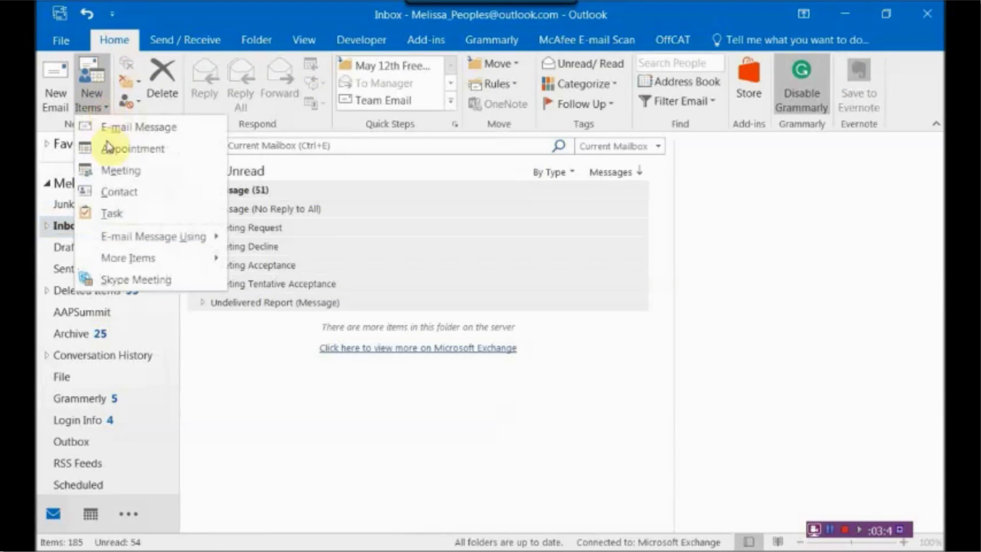
mouse_move(154, 263)
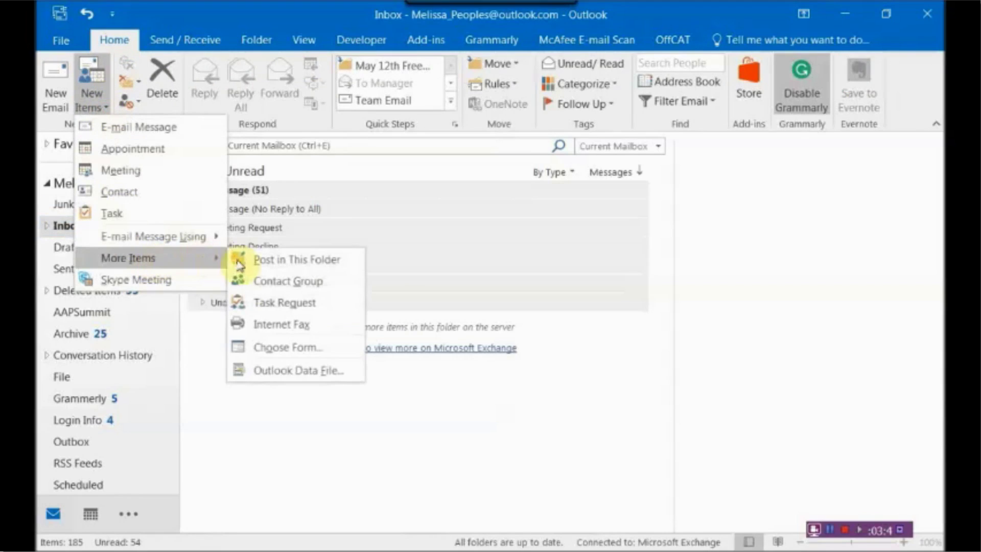
click(268, 348)
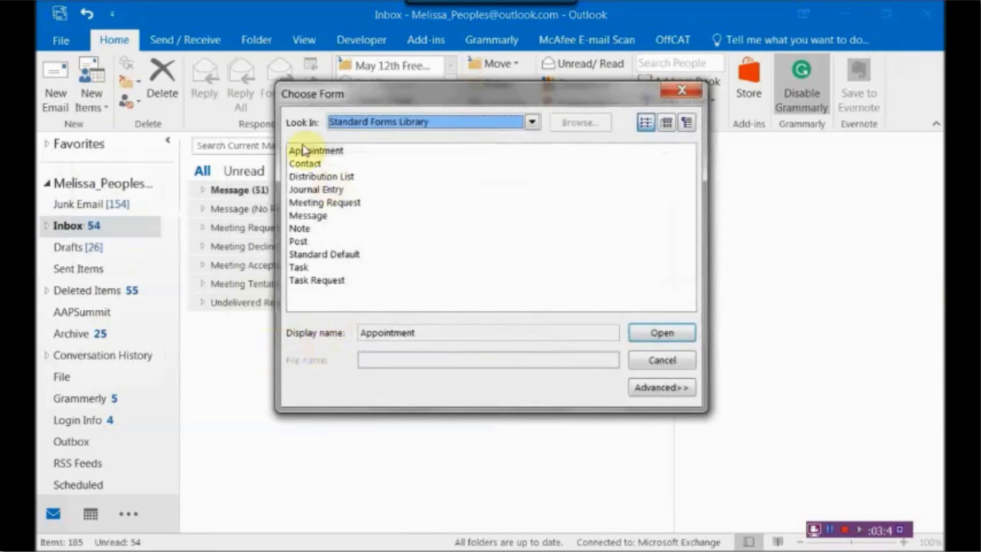
click(533, 122)
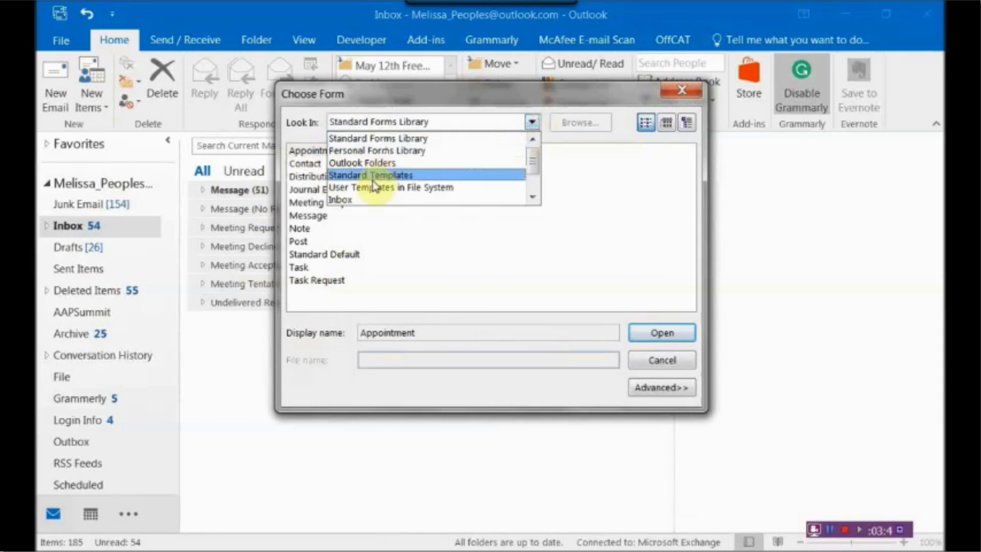
click(373, 150)
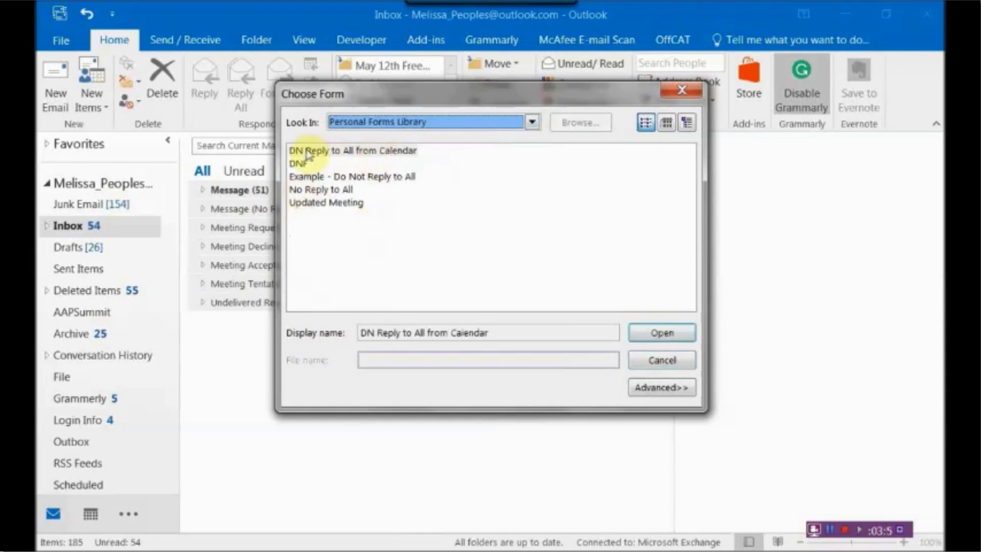
click(682, 90)
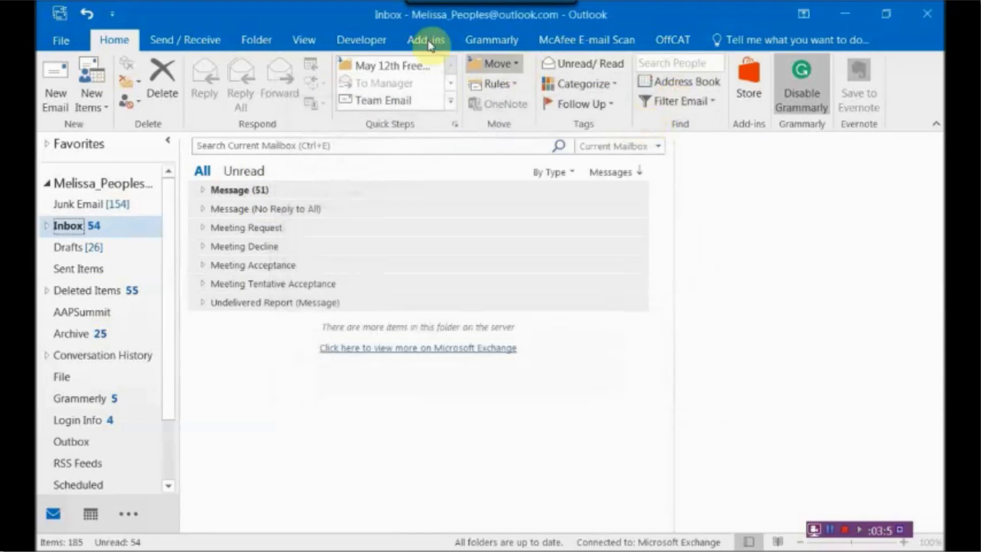
Use the Developer tab's Choose Form to open 'Example - Do Not Reply to All' from Personal Forms Library.
click(373, 40)
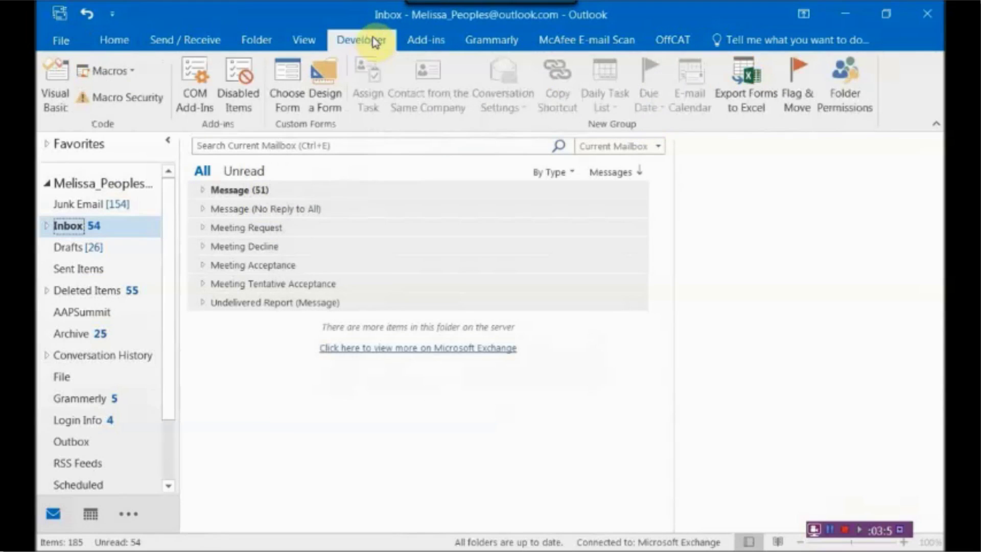
click(298, 101)
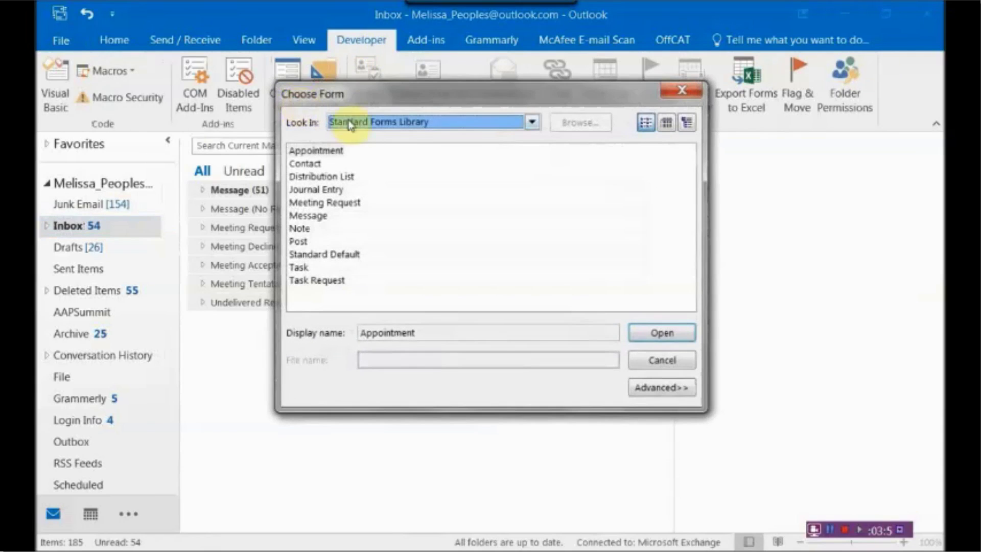
click(532, 122)
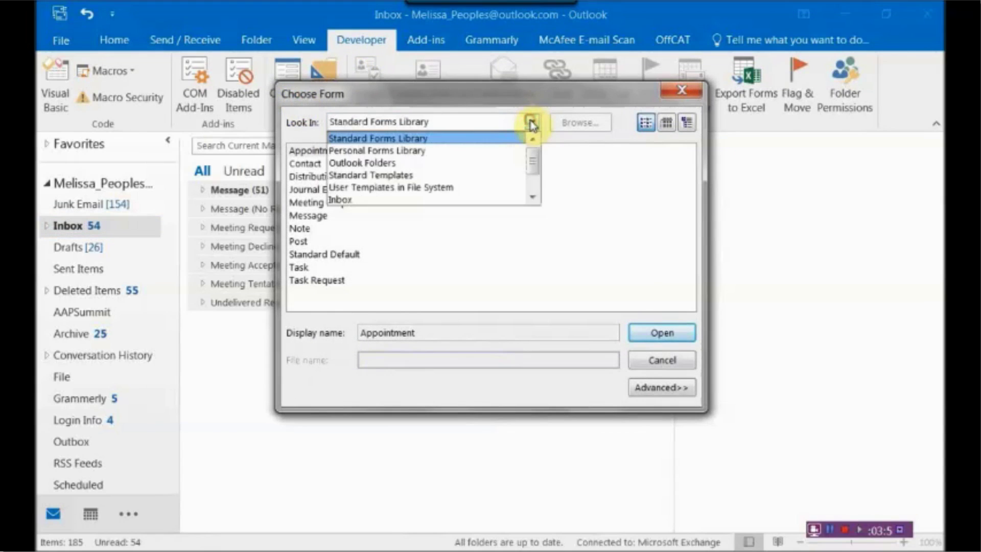
click(452, 151)
click(349, 177)
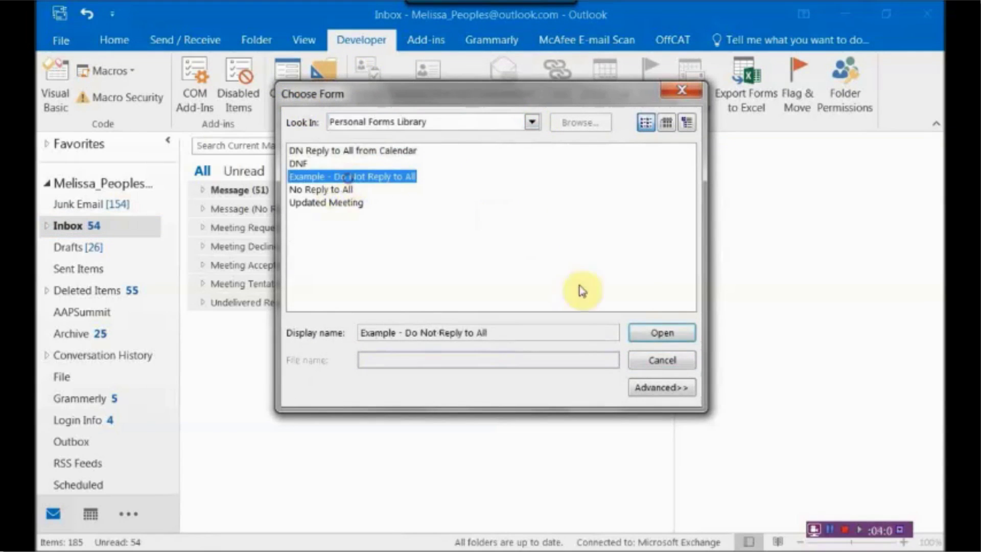
click(659, 332)
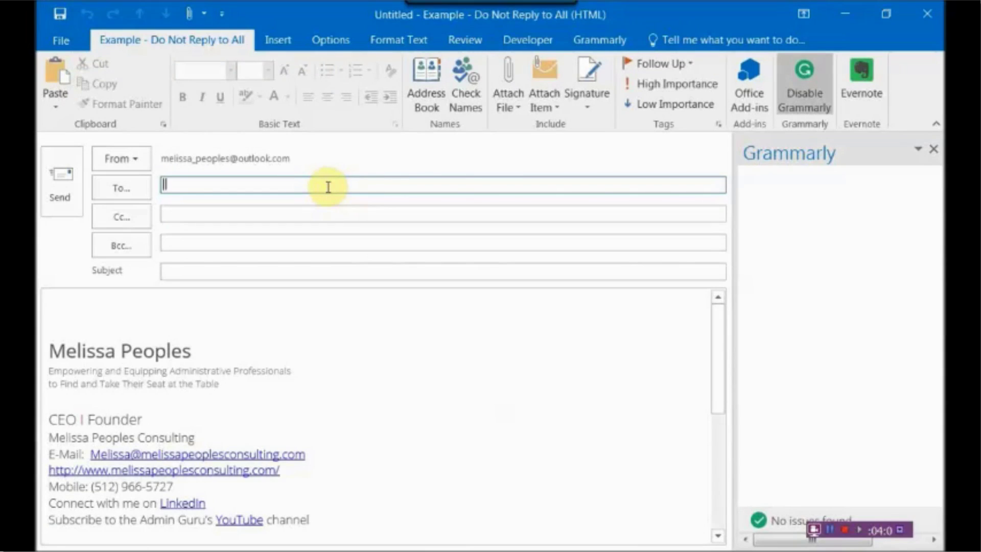
Address the message to two autocompleted contacts, enter subject 'Example', and send it.
text(mel)
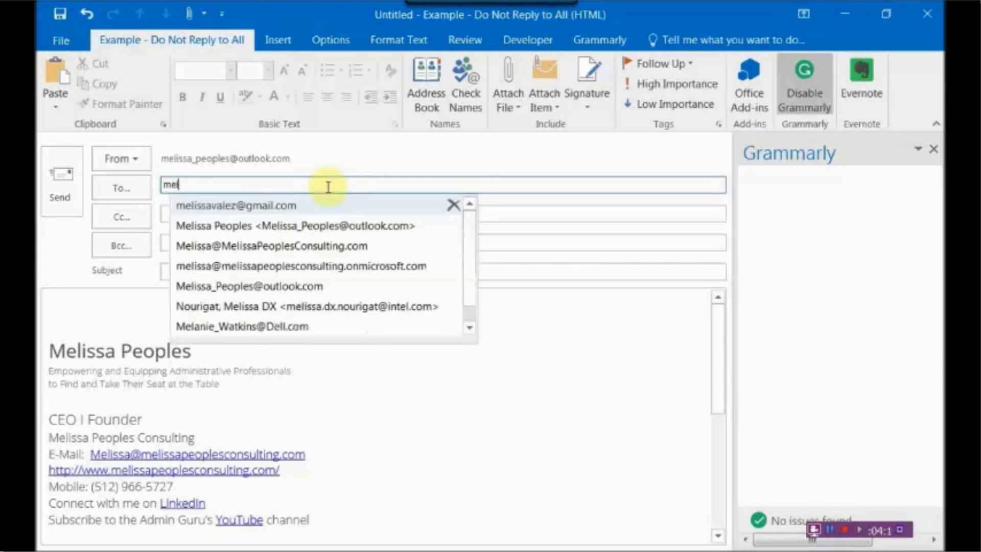
text(issa)
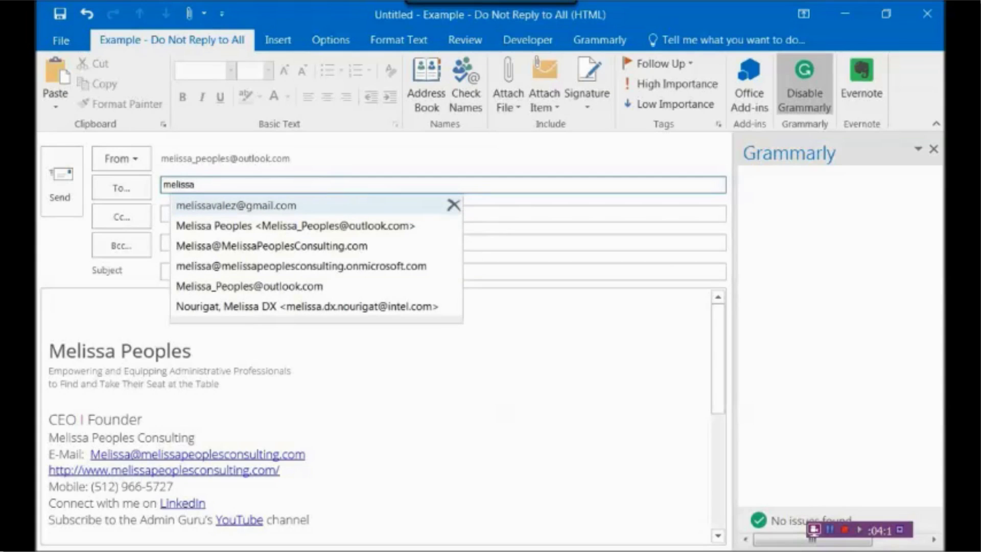
click(336, 265)
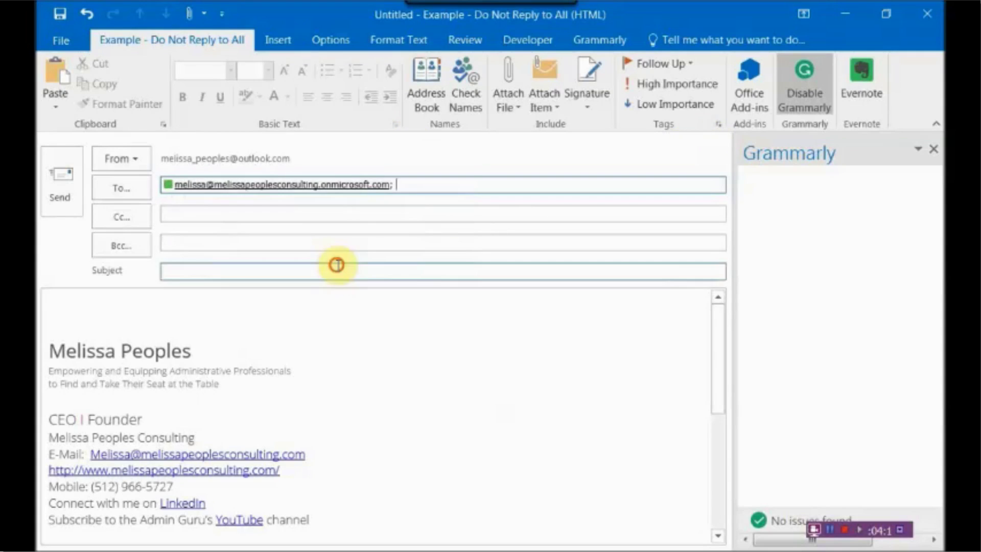
text(melissa)
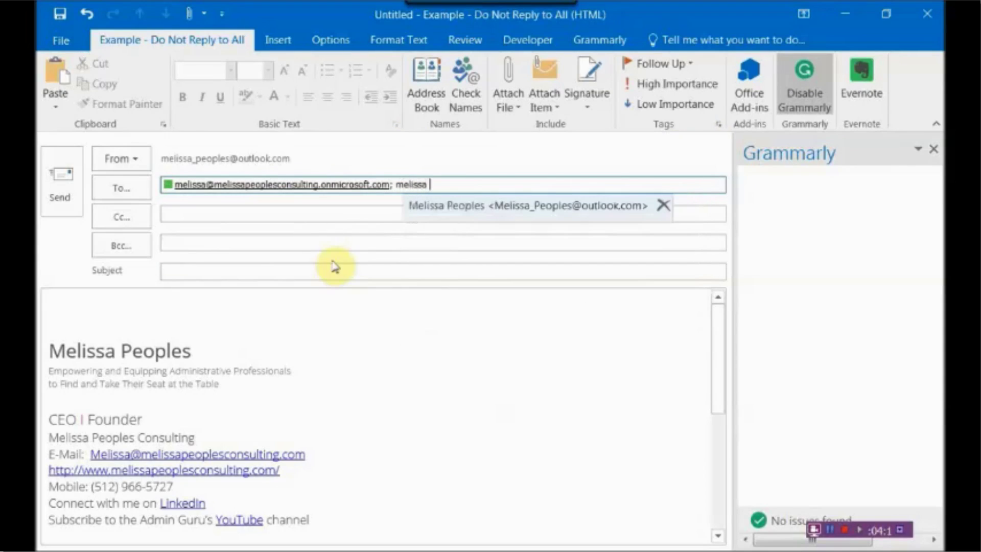
key(Return)
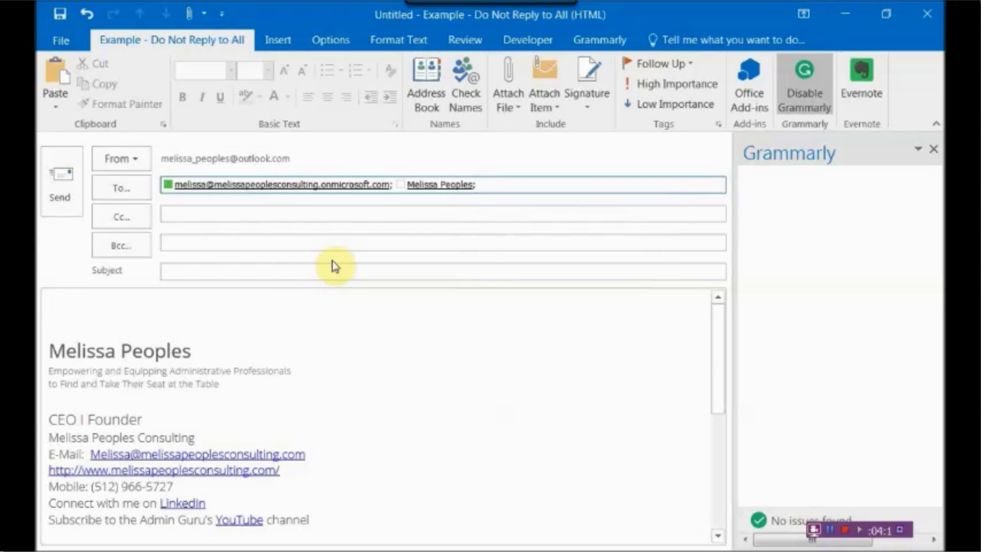
click(233, 268)
text(Example)
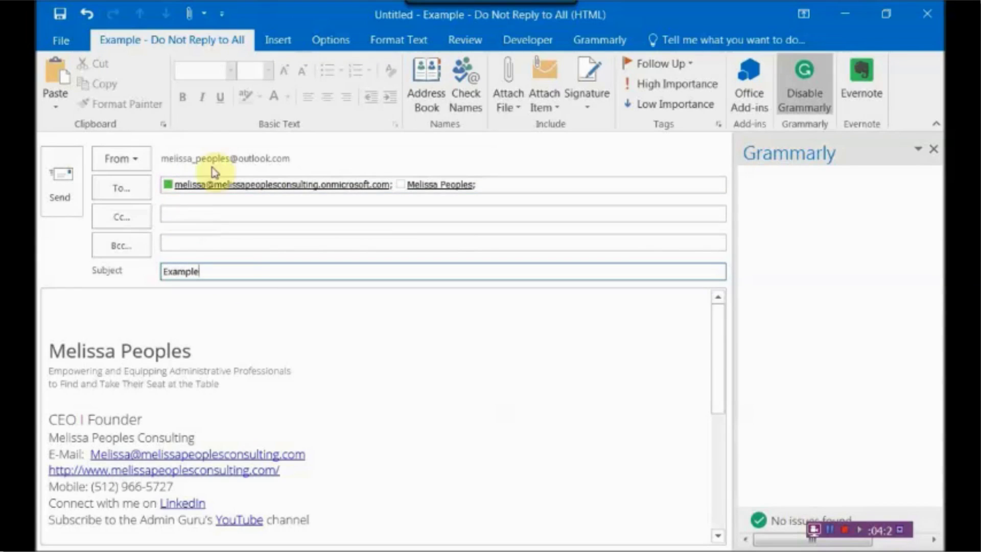
click(64, 189)
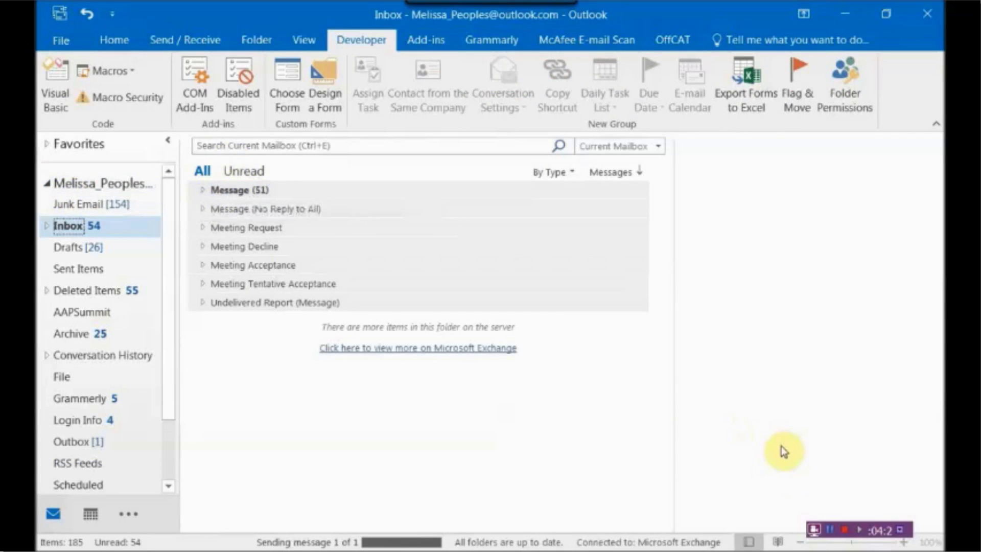
Run Send/Receive and open the newly arrived test message from the alert.
key(alt+s)
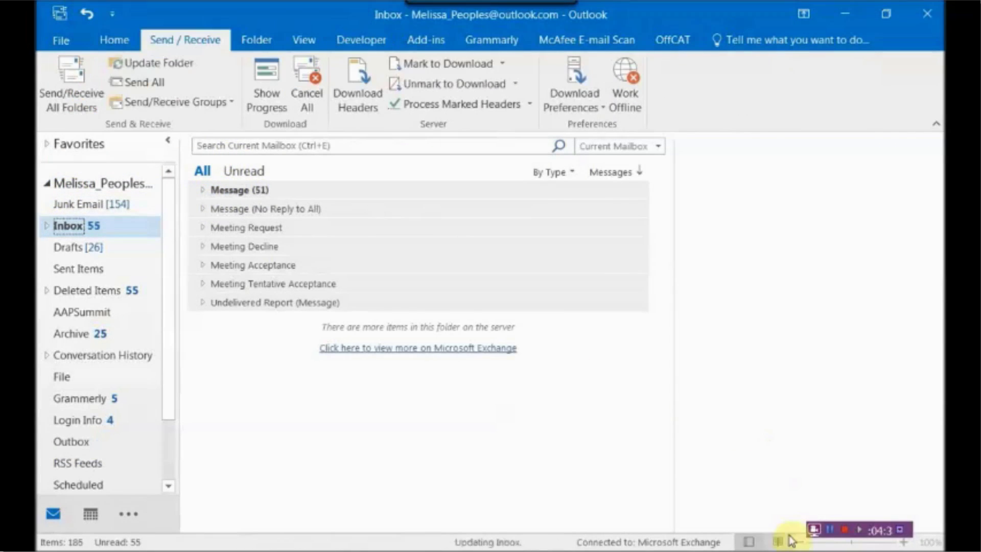
click(718, 504)
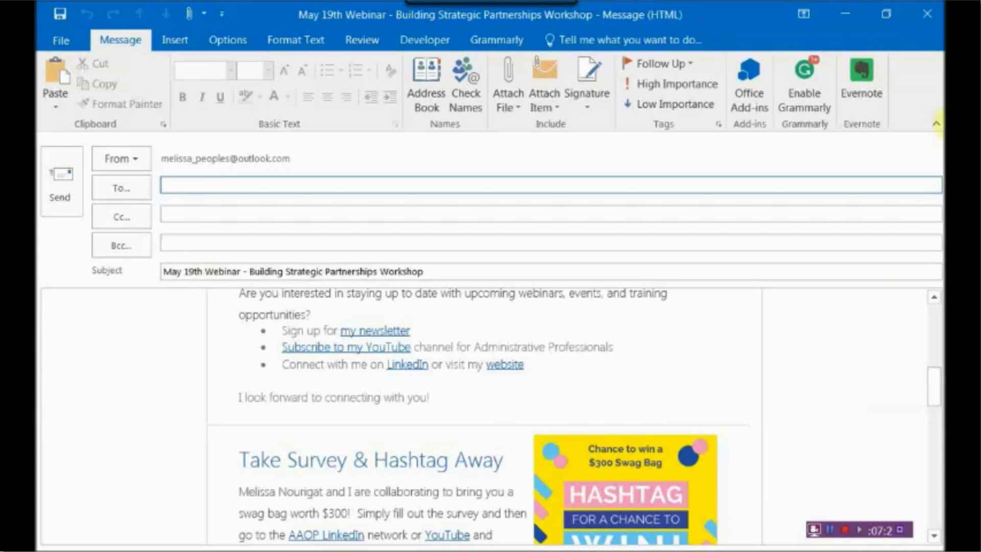
Scroll the webinar email from the banner down to the Partnership Workshops block and signature.
scroll(869, 346, up, 3)
scroll(872, 346, up, 6)
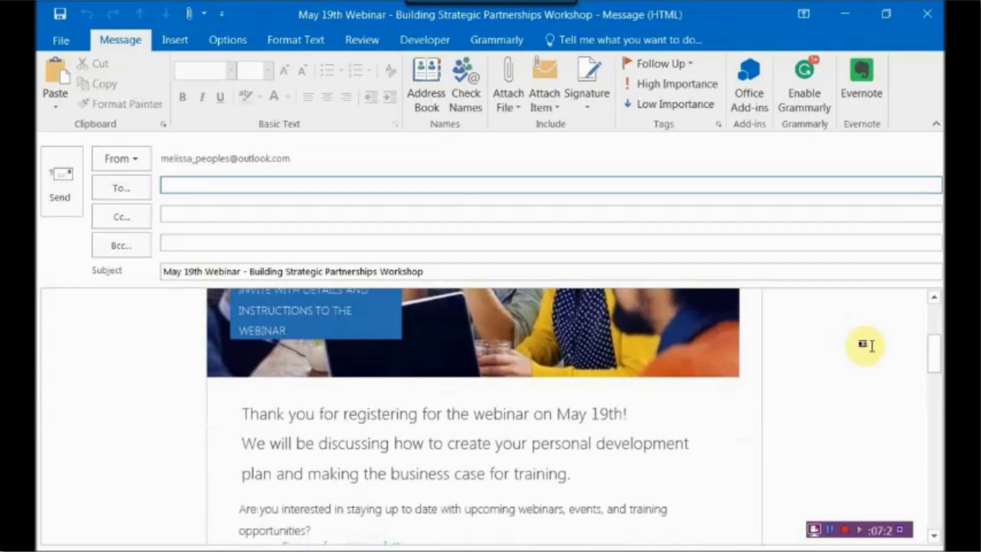
scroll(873, 346, down, 4)
scroll(873, 346, down, 2)
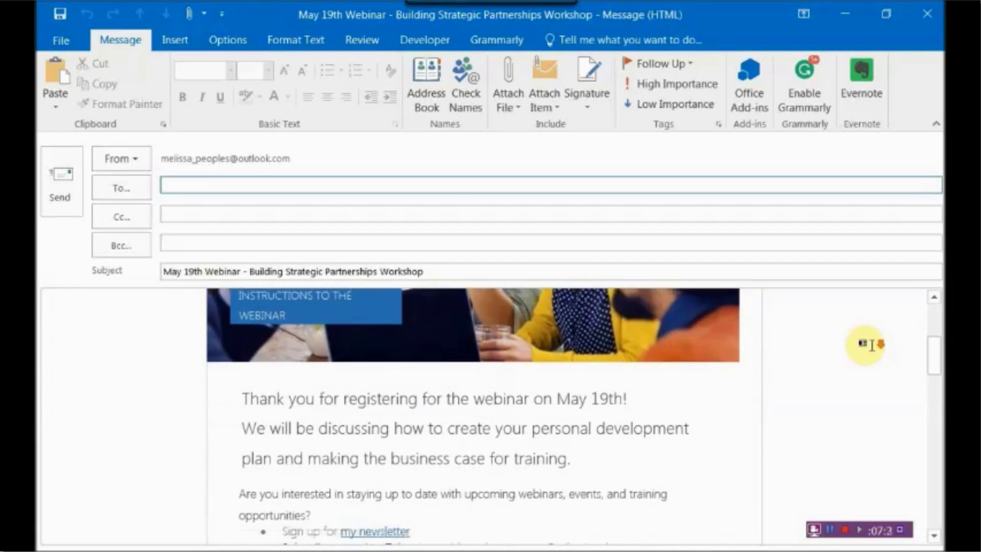
scroll(872, 346, down, 3)
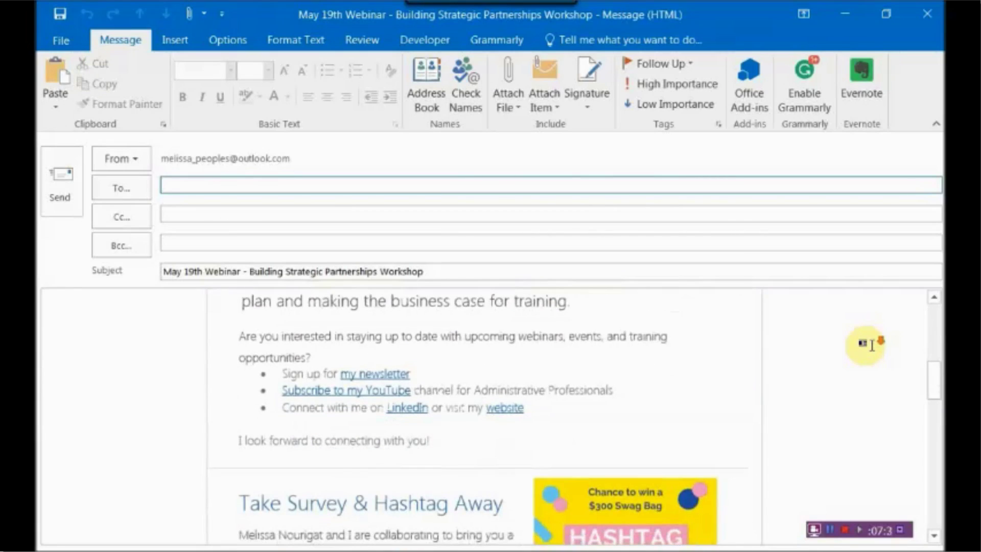
scroll(873, 346, down, 9)
scroll(872, 346, down, 1)
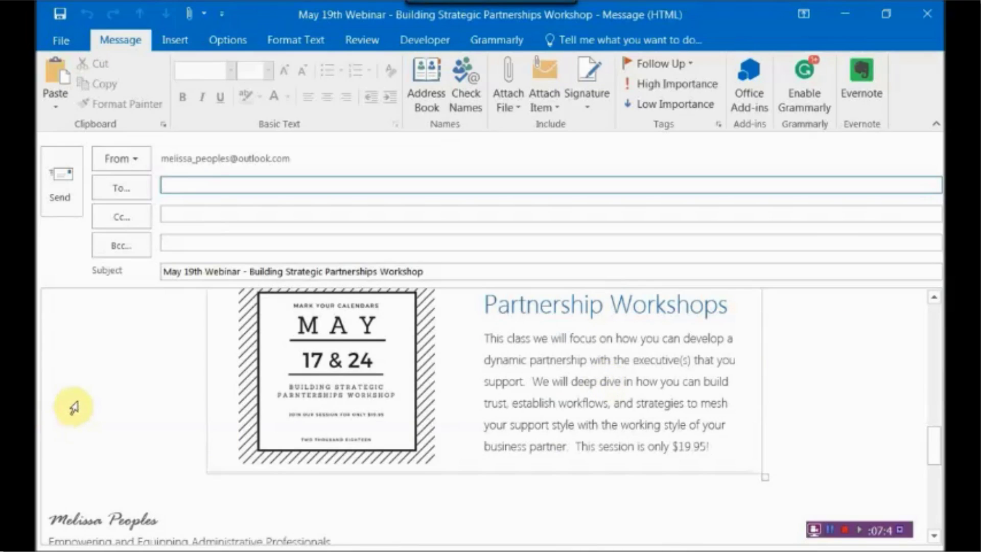
scroll(74, 407, down, 3)
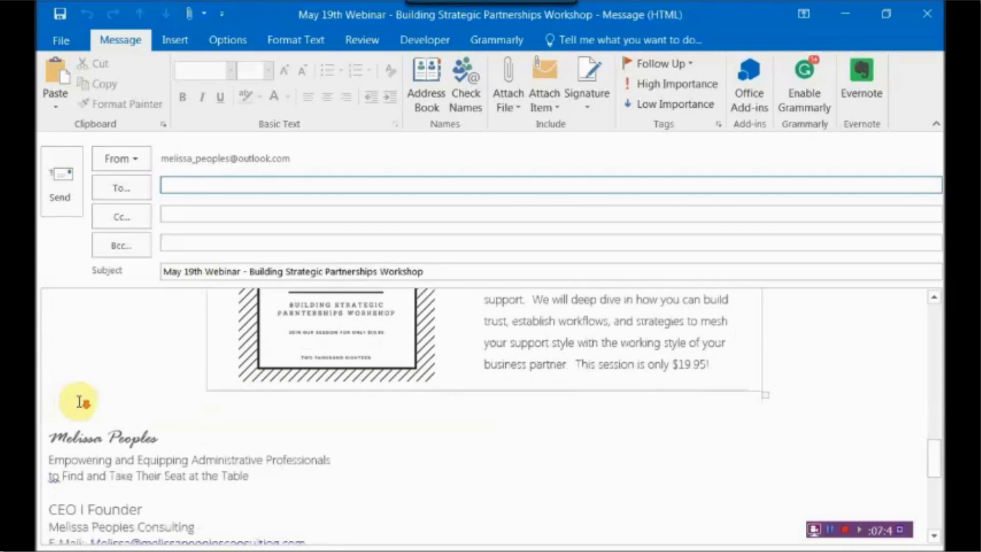
Select the signature block and paste the copied workshop flyer content over it.
mouse_move(50, 395)
mouse_down()
mouse_move(190, 534)
mouse_move(219, 542)
mouse_move(373, 522)
mouse_move(373, 545)
mouse_up()
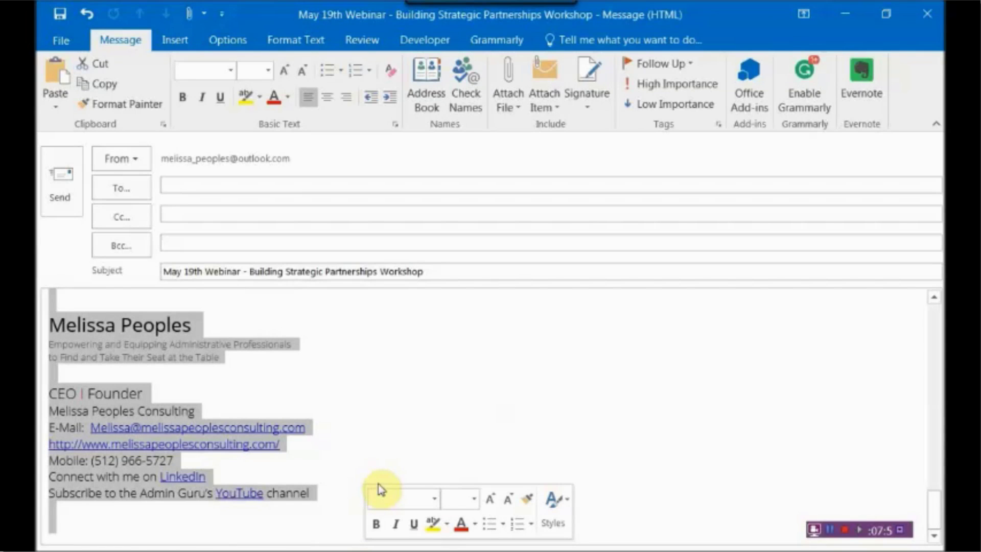
key(ctrl+v)
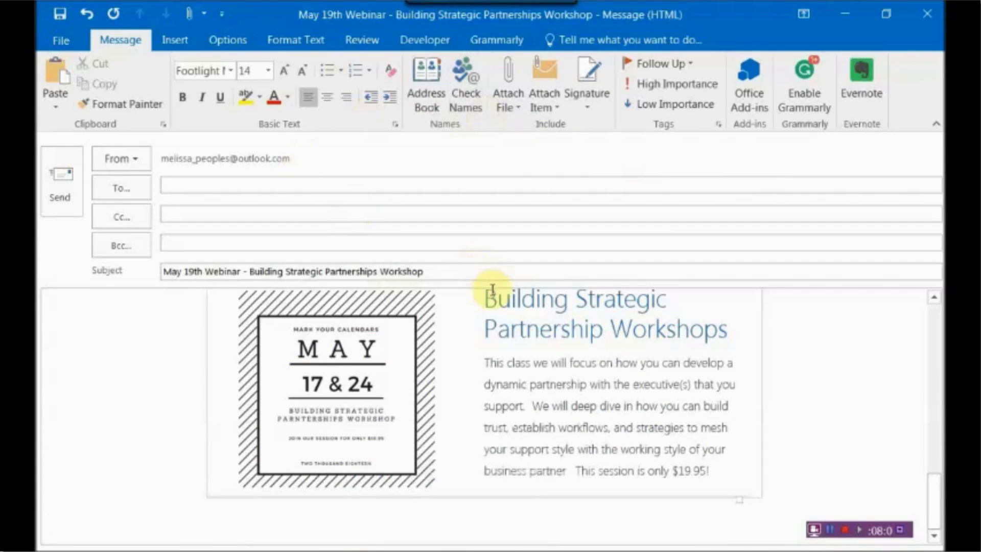
Save the email as an Outlook Template (*.oft) file named 'Template Example'.
click(68, 41)
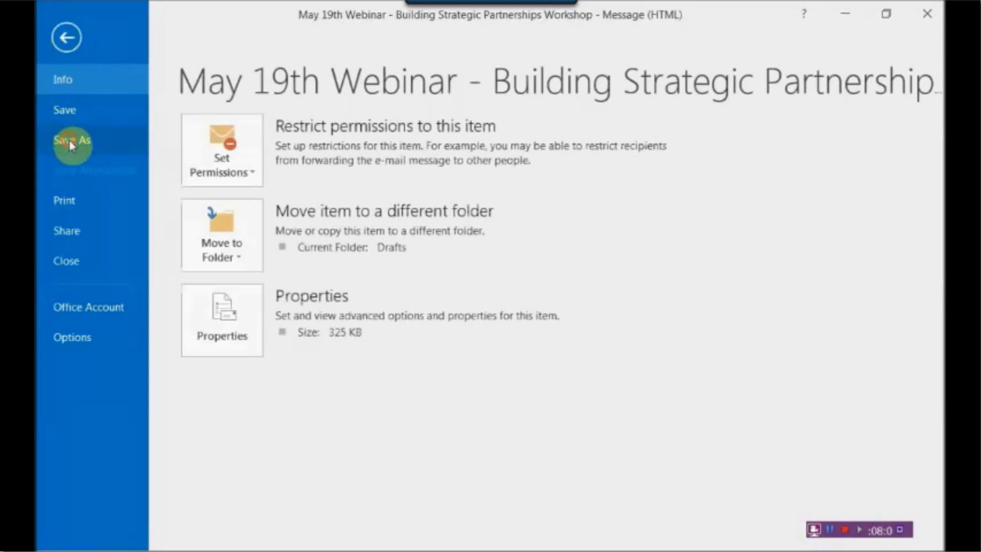
click(69, 140)
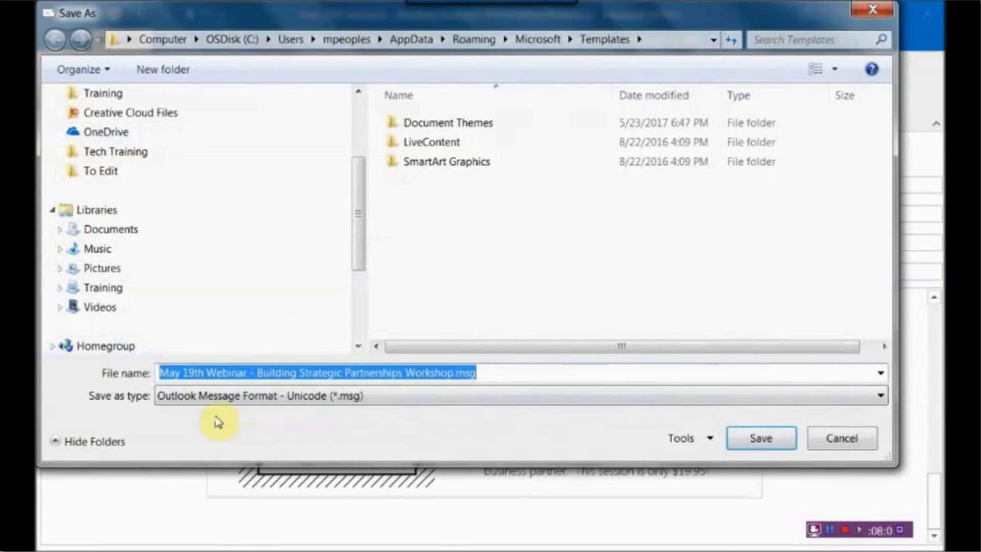
click(169, 399)
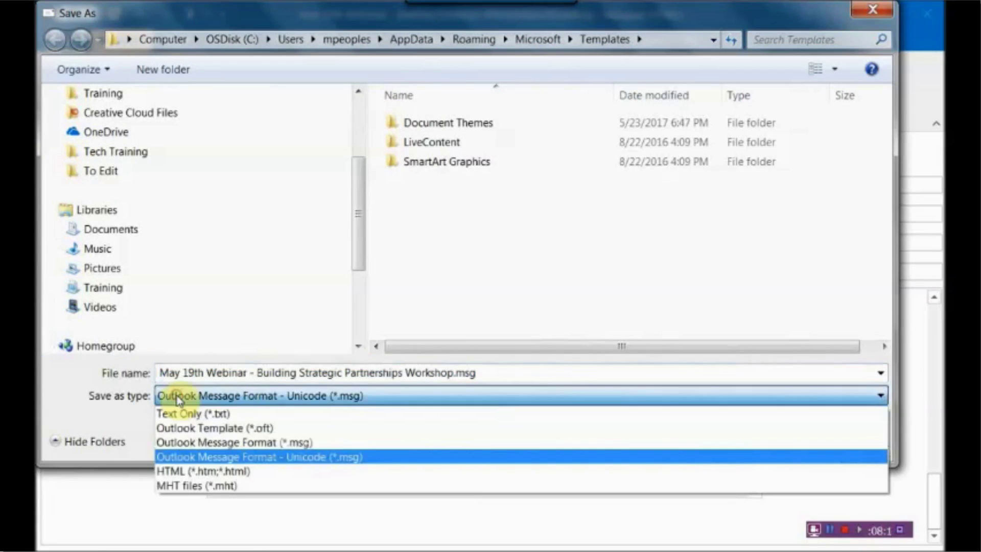
click(340, 432)
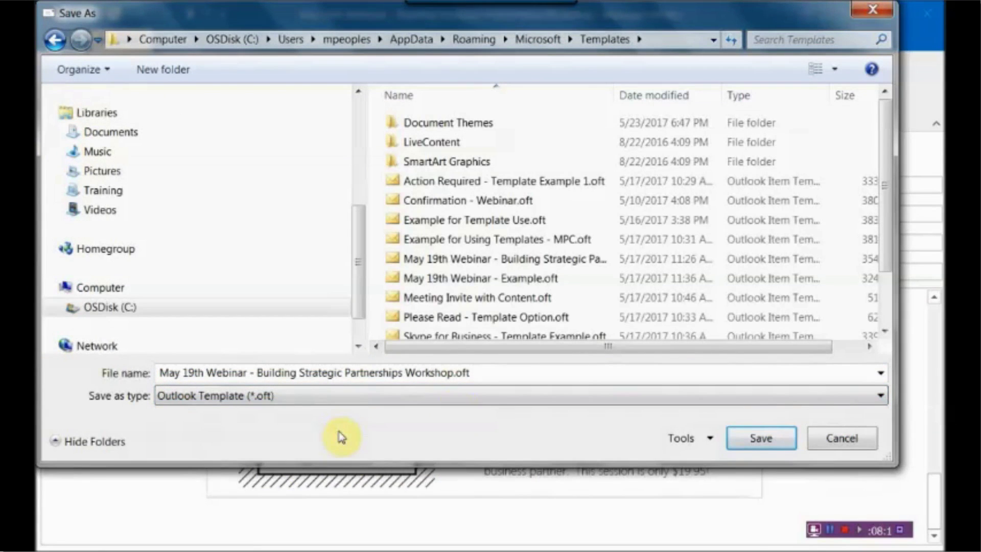
click(495, 372)
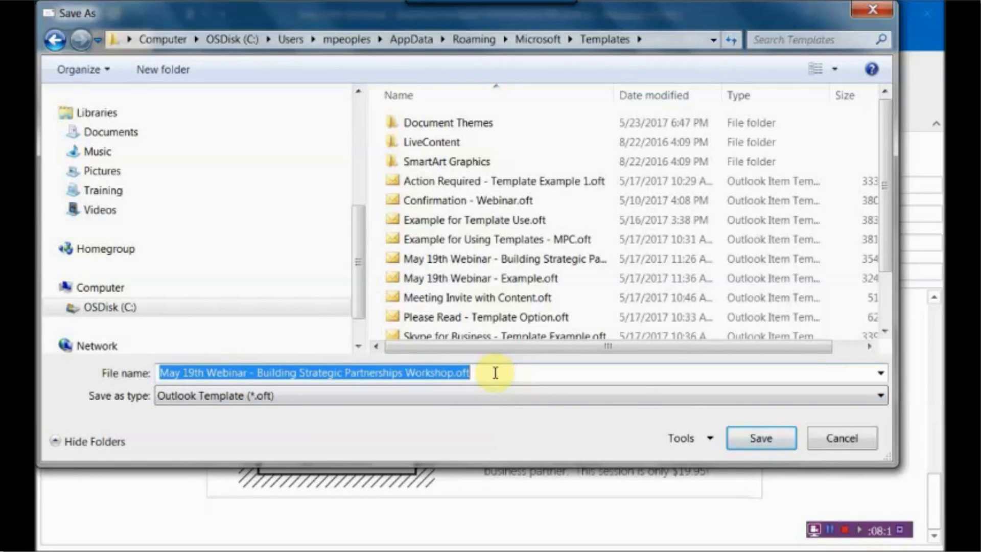
text(Temp)
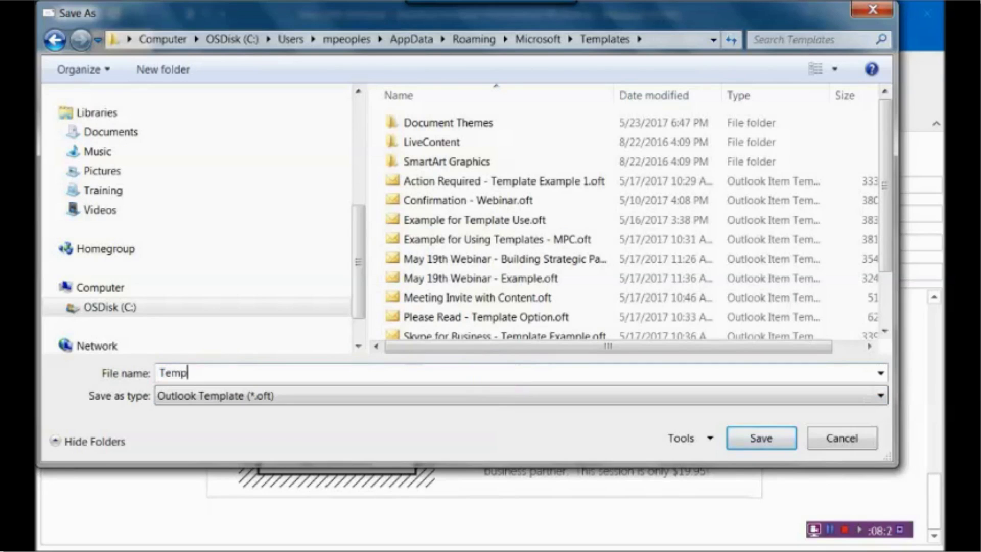
text(late Example)
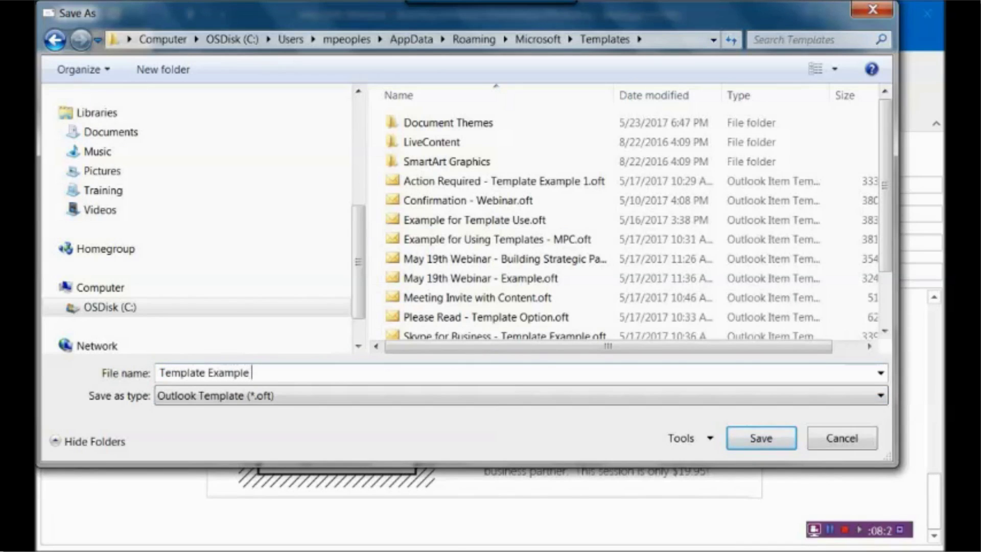
click(749, 442)
Return to the top of the webinar email and close its window to bring up the save prompt.
scroll(835, 392, up, 10)
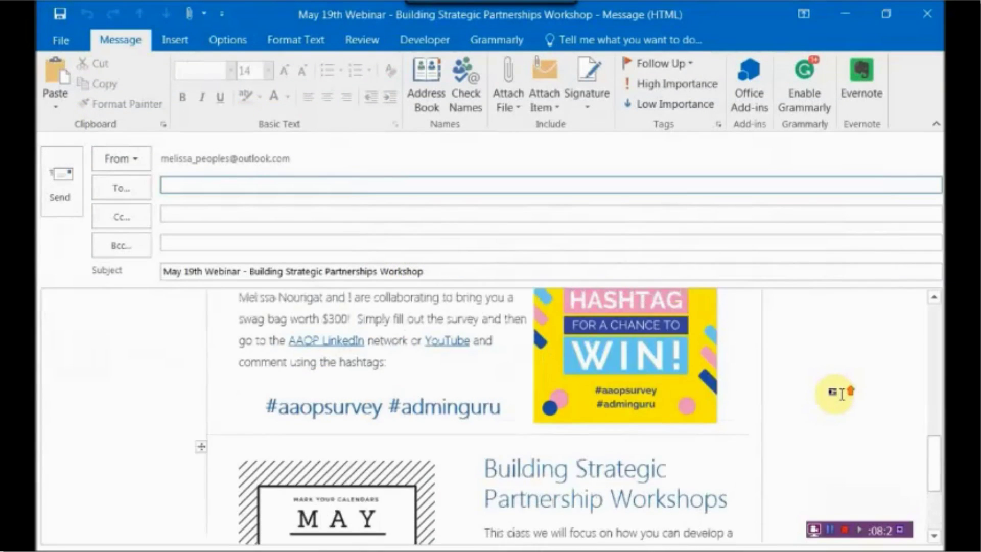
scroll(836, 394, up, 8)
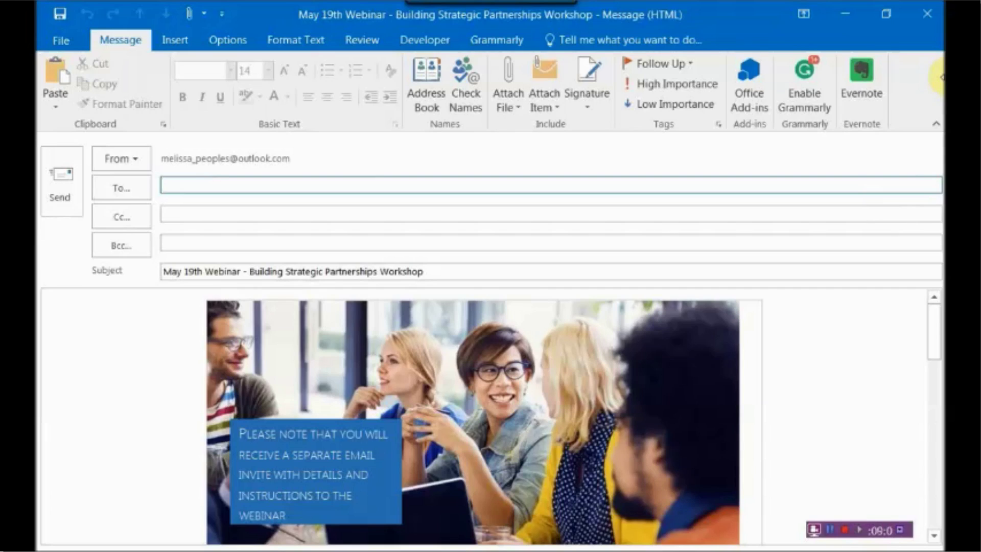
click(915, 26)
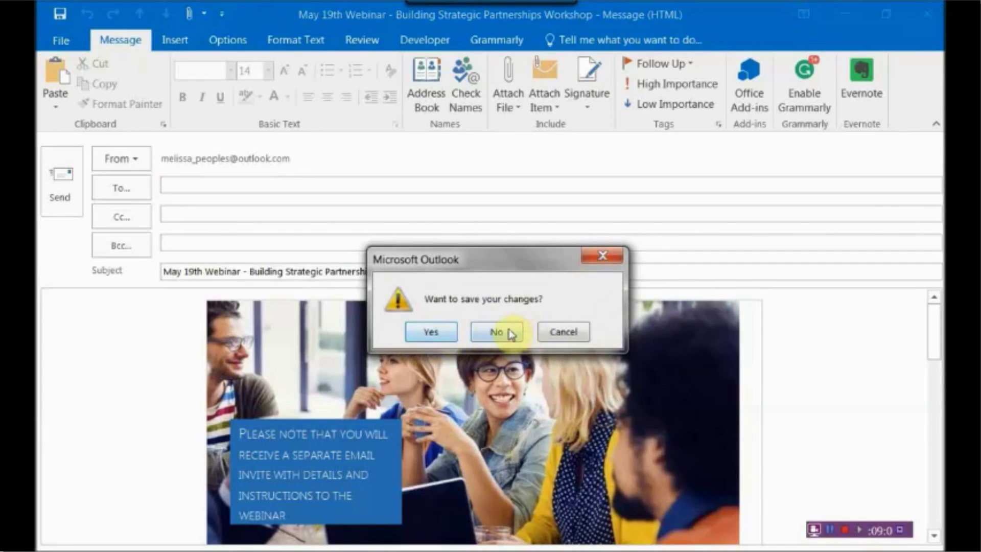
Answer the save prompt, then reopen the May 19th Webinar draft and close it again.
click(417, 331)
double_click(559, 282)
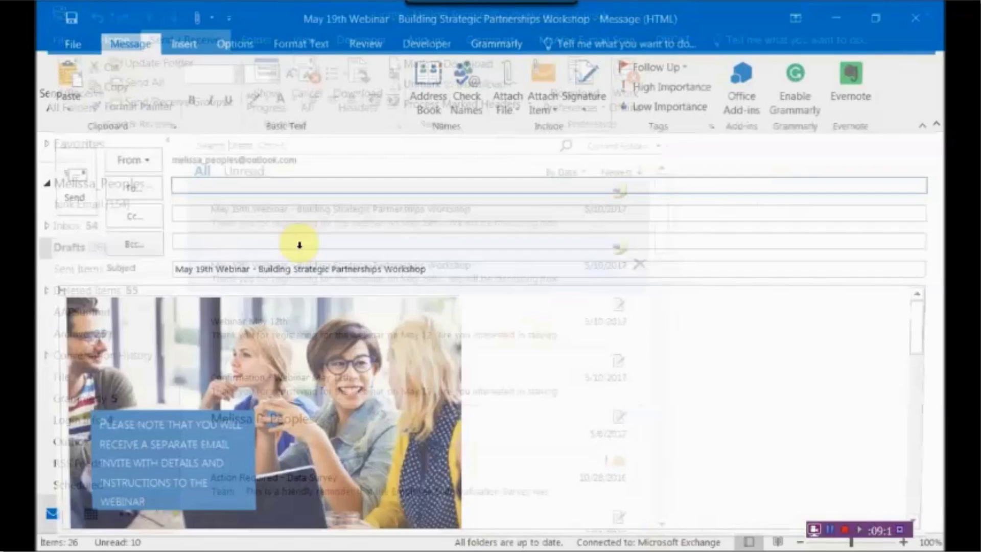
click(928, 14)
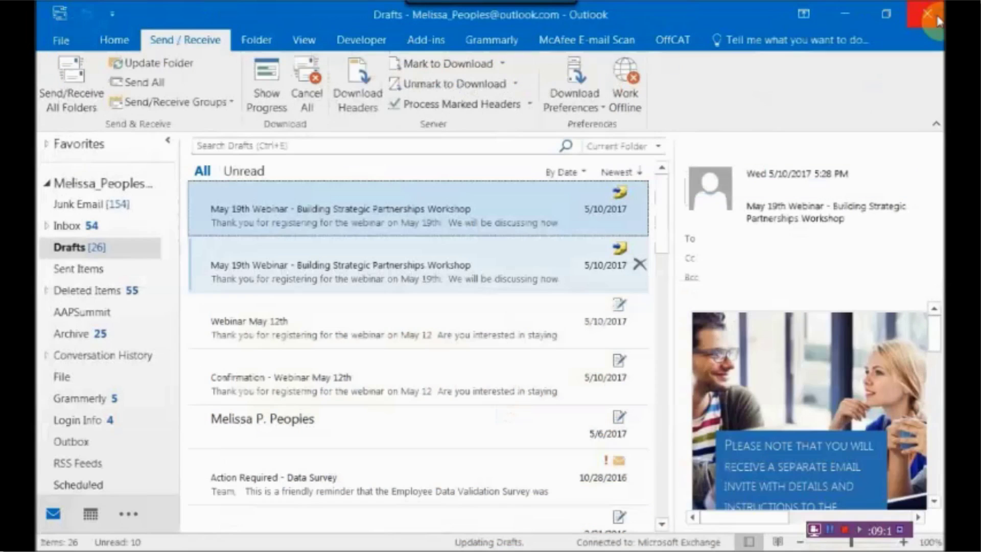
Via Choose Form, open Example for Template Use from User Templates in File System.
click(366, 40)
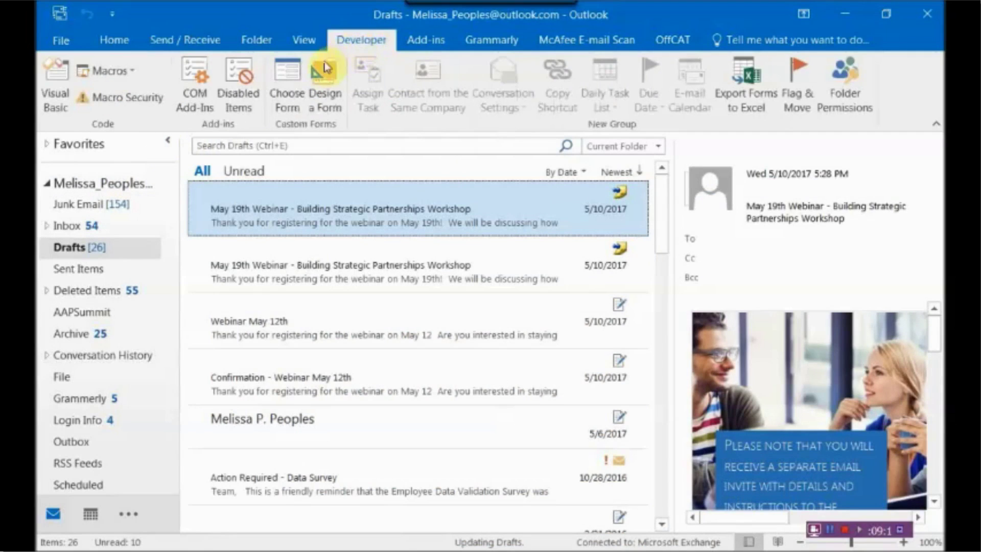
click(286, 99)
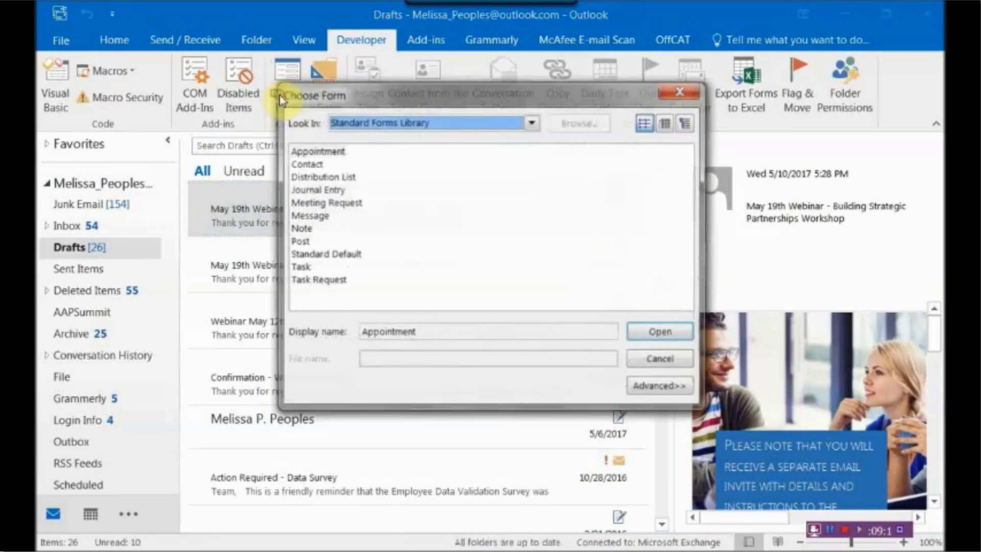
click(532, 122)
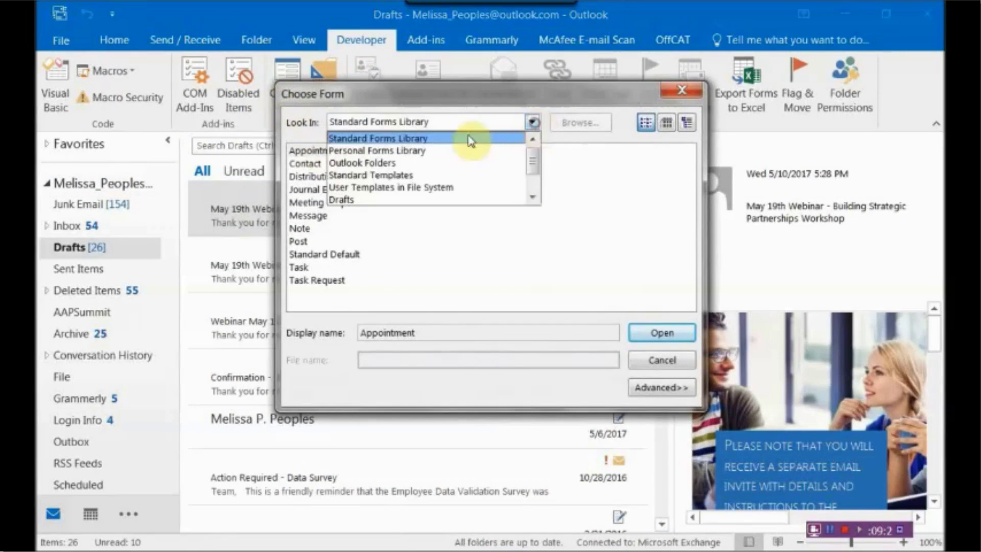
click(418, 151)
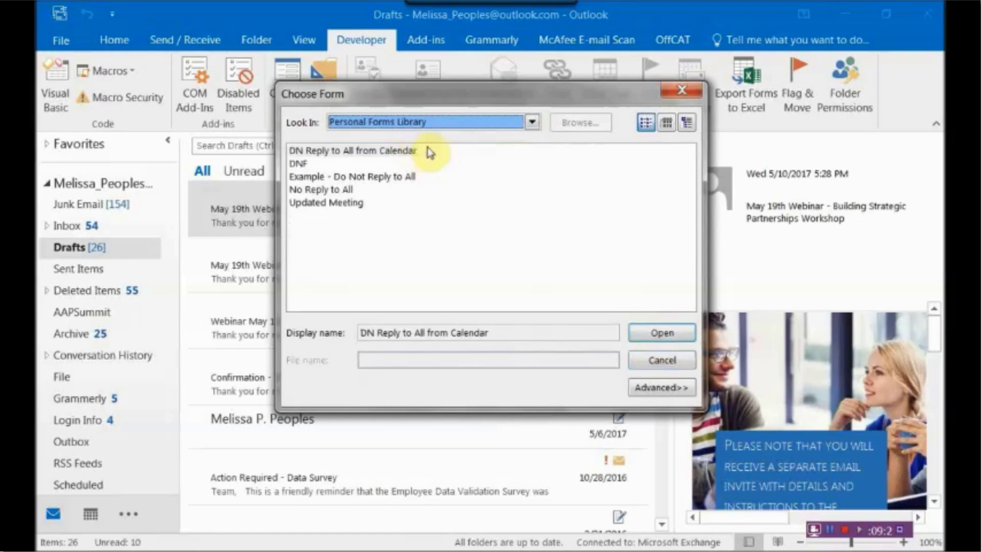
click(532, 125)
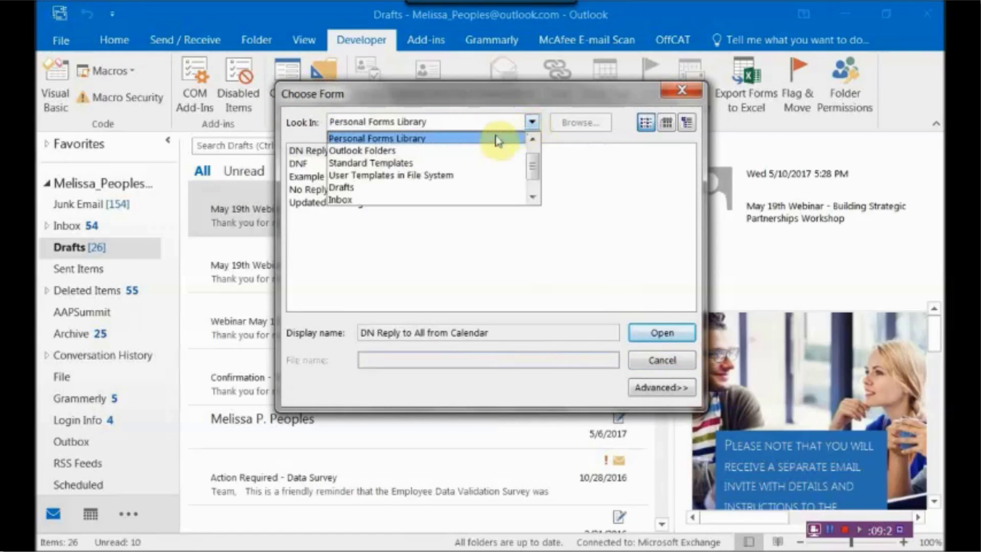
click(407, 176)
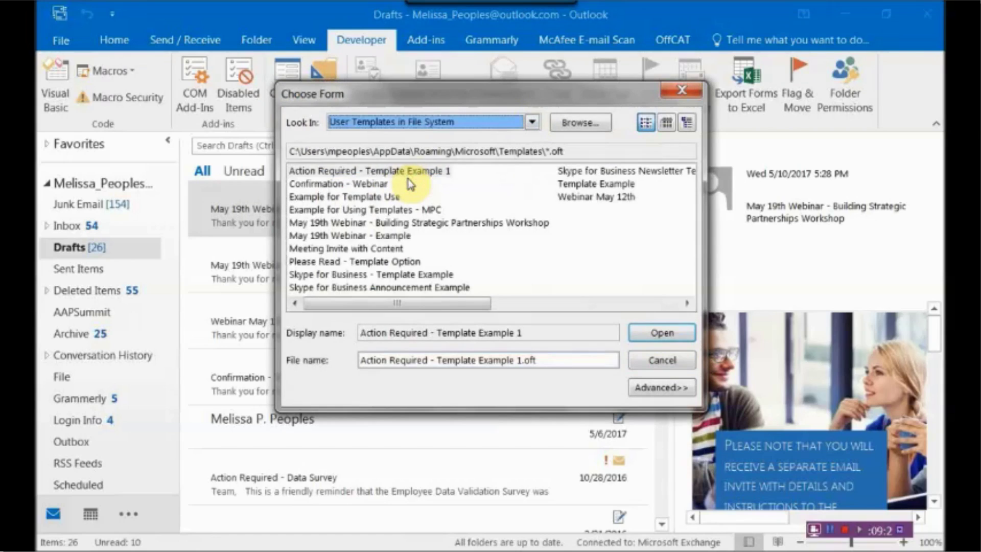
click(343, 199)
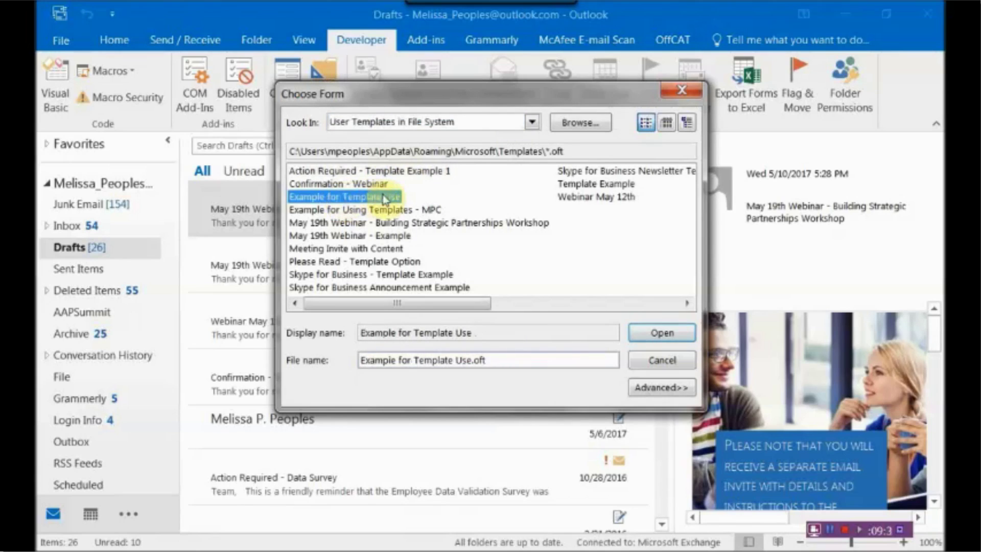
click(662, 333)
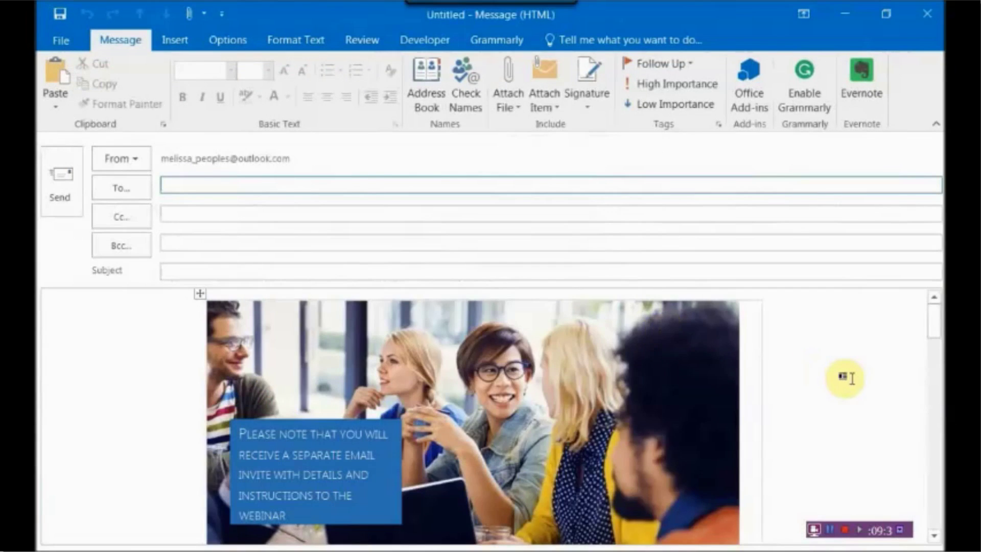
Replace 'May 12' with 'June 24' in the 'Thank you for registering' heading.
scroll(848, 377, down, 10)
scroll(849, 377, down, 3)
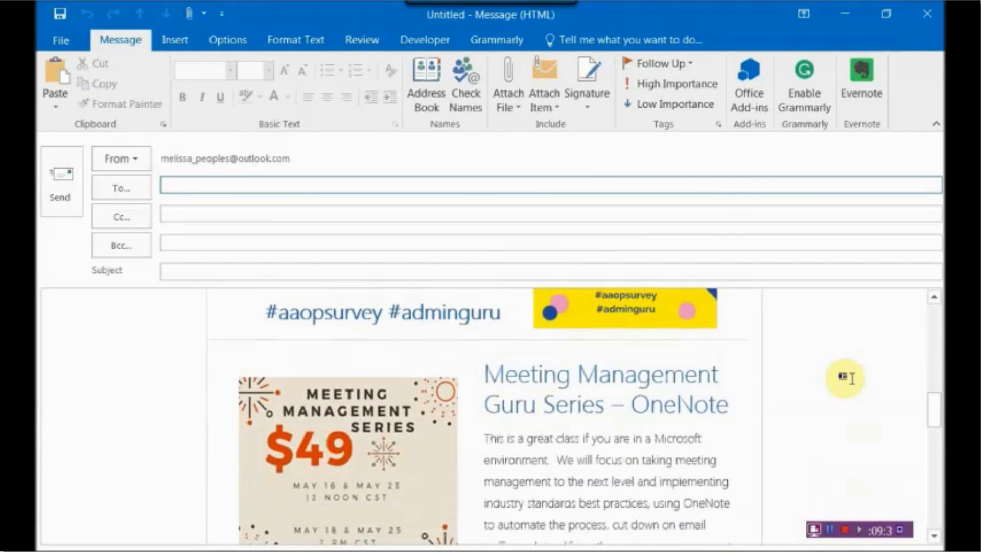
scroll(849, 378, up, 6)
scroll(849, 377, up, 3)
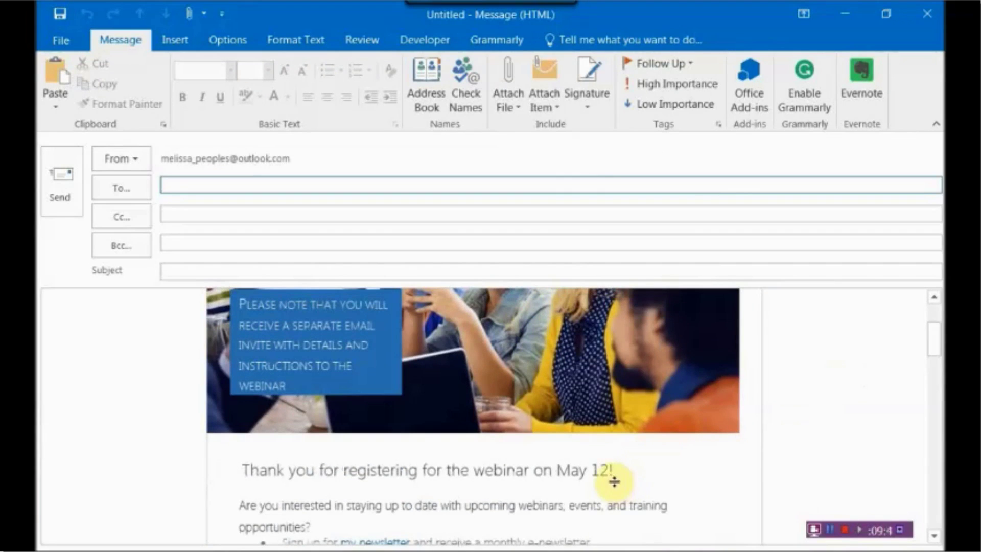
drag(611, 470, 570, 478)
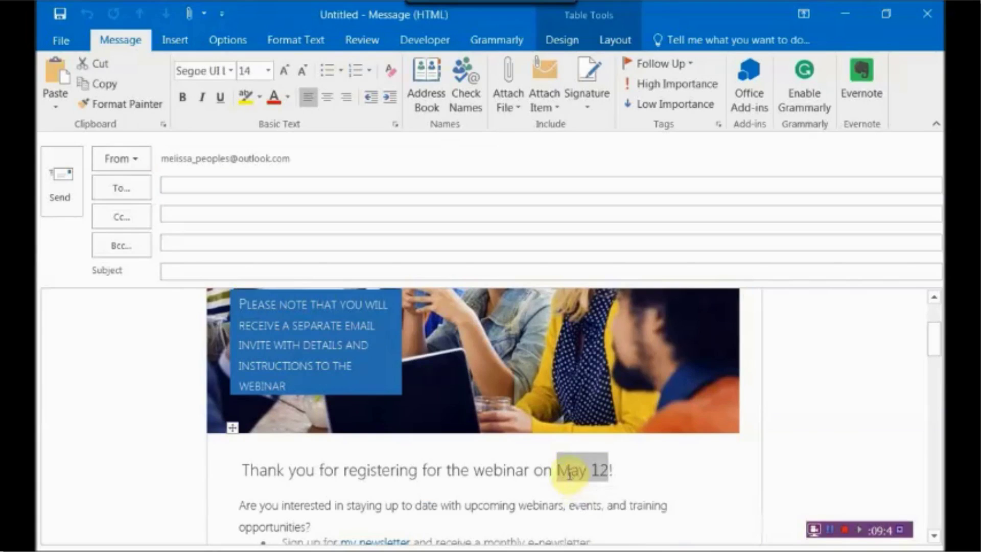
text(June 24)
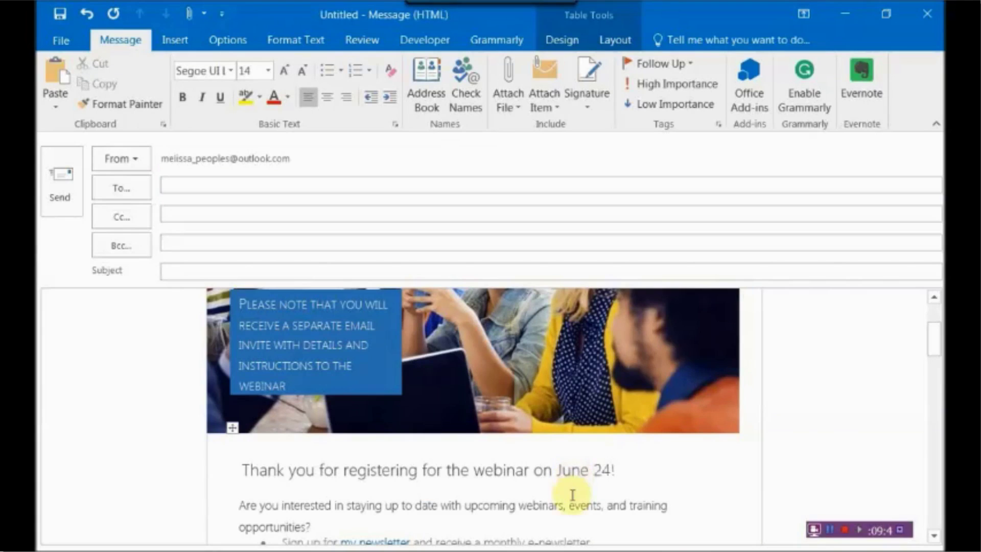